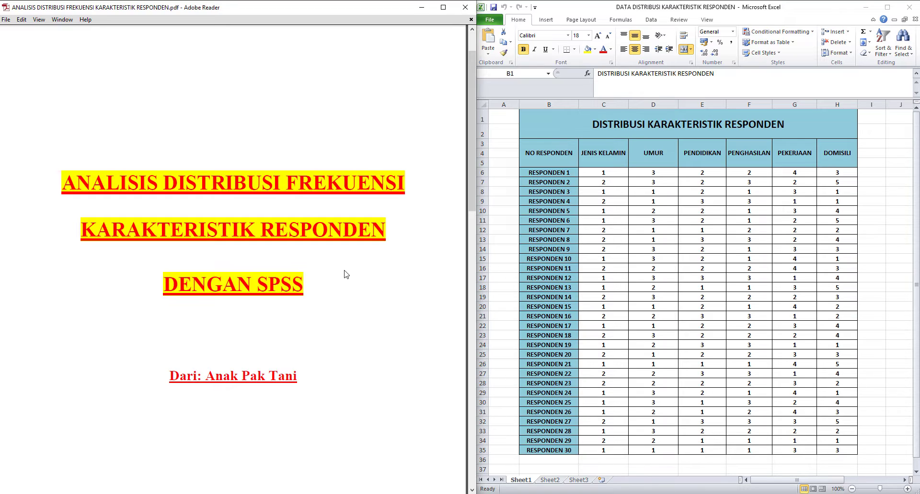
- Read the PDF's page on basic concepts of frequency distribution analysis, and maximize the Excel workbook with the respondent data
{"action": "left_click_drag", "start_coordinate": [472, 183], "coordinate": [466, 400]}
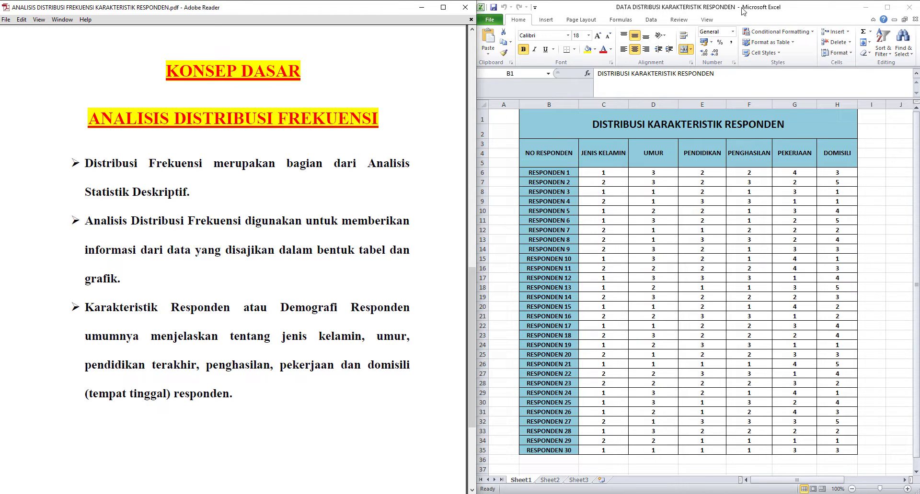
{"action": "left_click", "coordinate": [886, 7]}
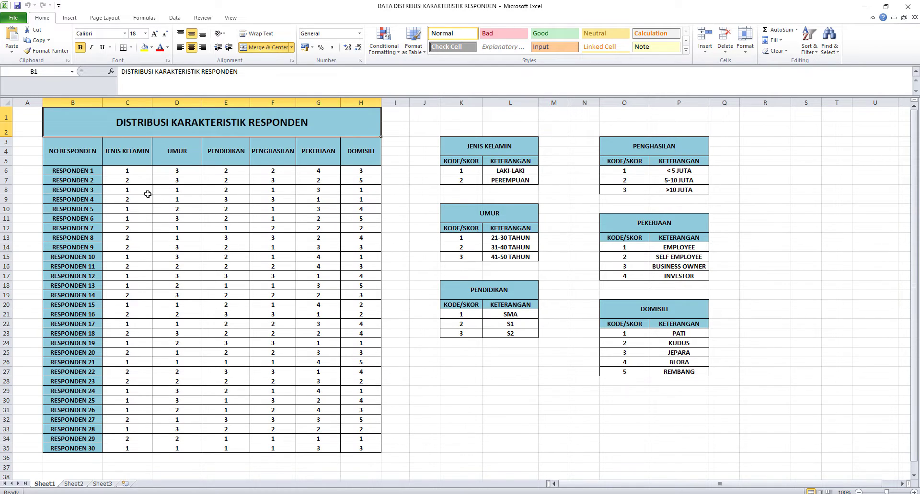
- Review the six characteristic columns of the respondent table, from JENIS KELAMIN through DOMISILI
{"action": "left_click", "coordinate": [129, 156]}
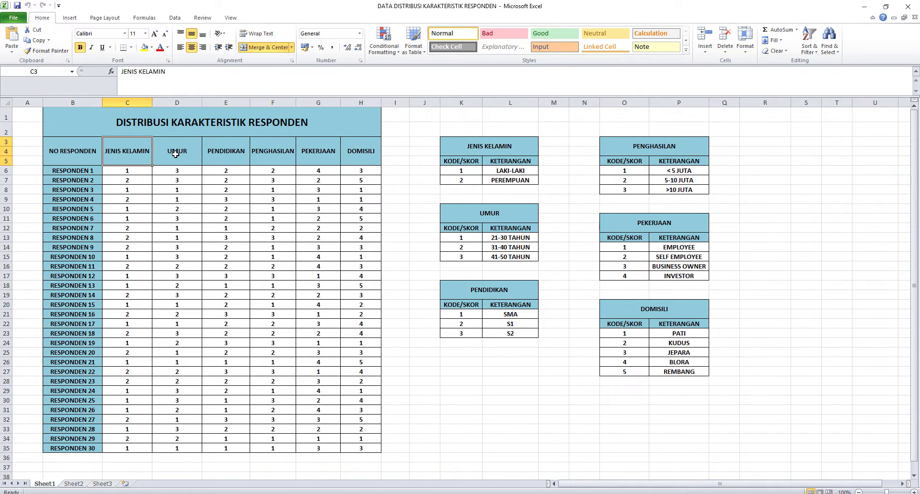
{"action": "left_click", "coordinate": [176, 155]}
{"action": "left_click", "coordinate": [232, 159]}
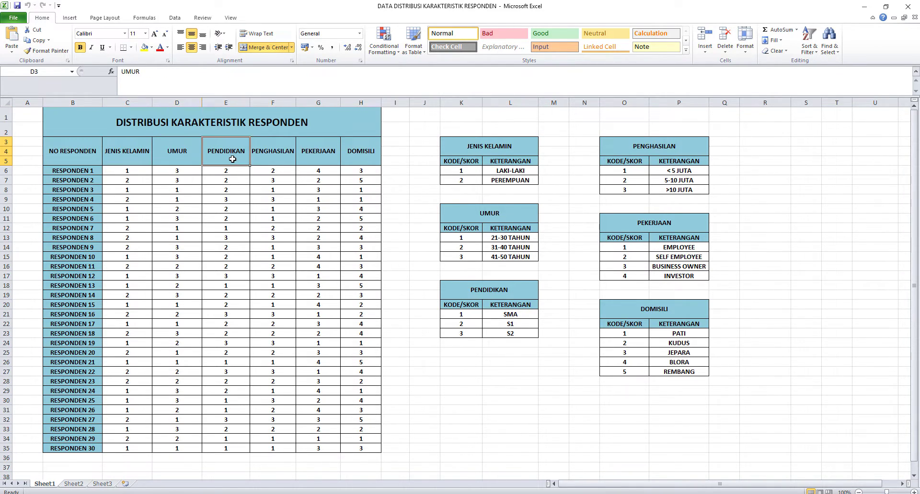
{"action": "left_click", "coordinate": [284, 158]}
{"action": "left_click", "coordinate": [319, 151]}
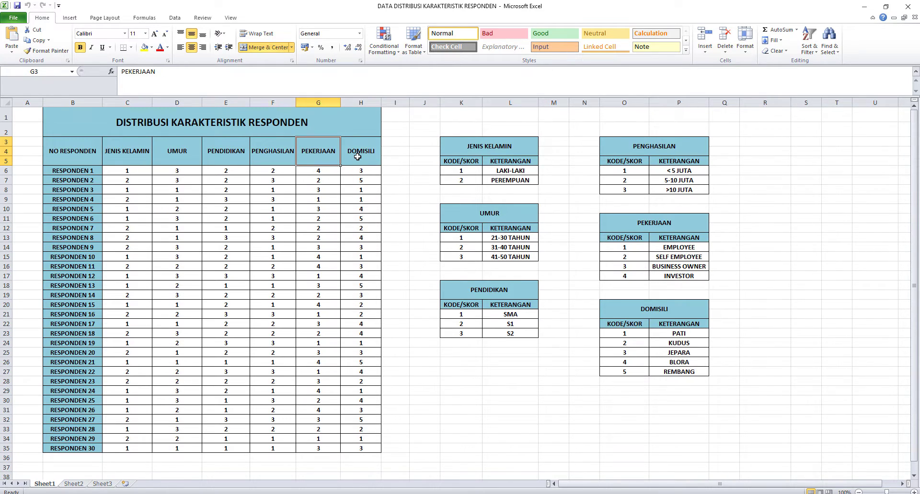
{"action": "left_click", "coordinate": [358, 157]}
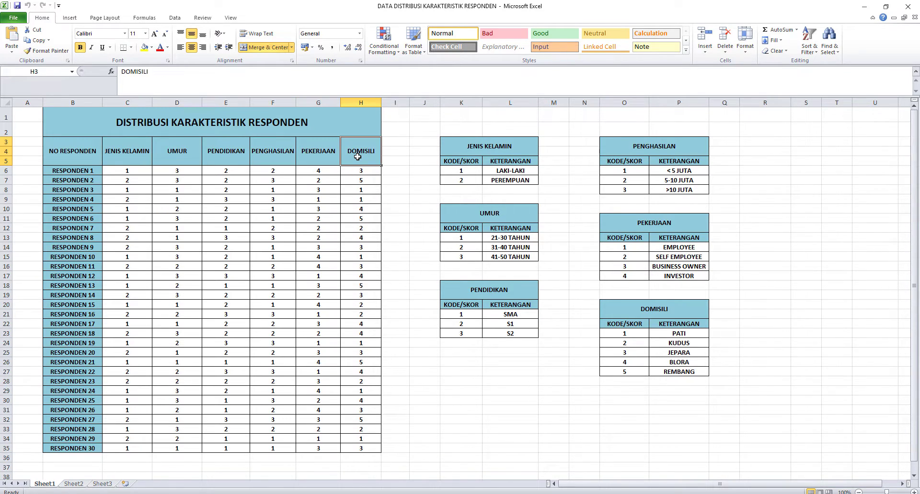
- Examine the code and description tables for JENIS KELAMIN, UMUR and PENDIDIKAN
{"action": "left_click", "coordinate": [513, 147]}
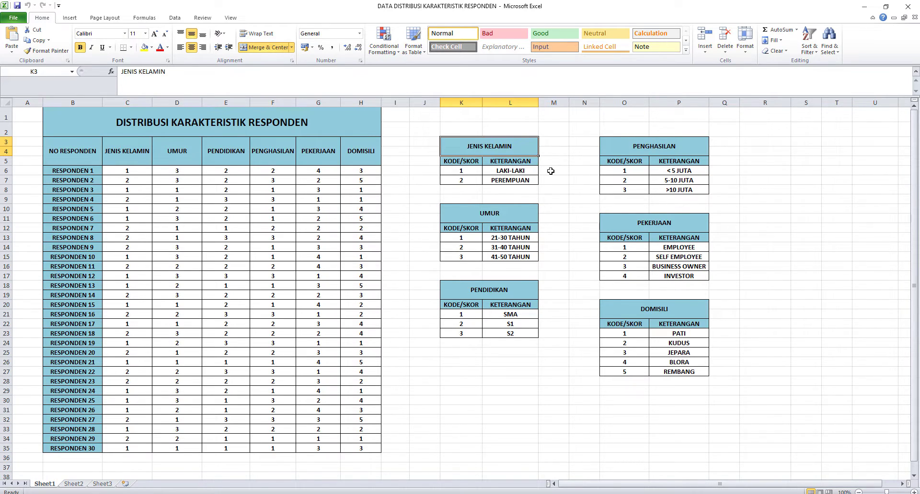
{"action": "left_click", "coordinate": [505, 212]}
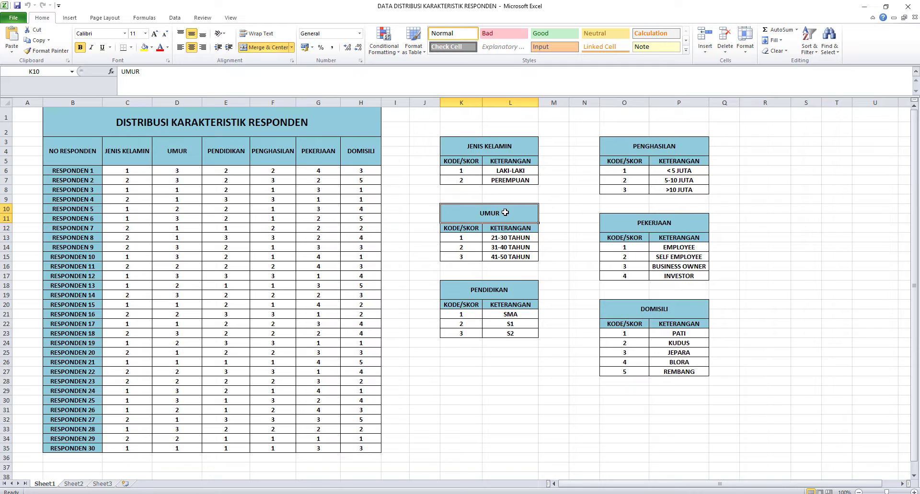
{"action": "left_click", "coordinate": [478, 238]}
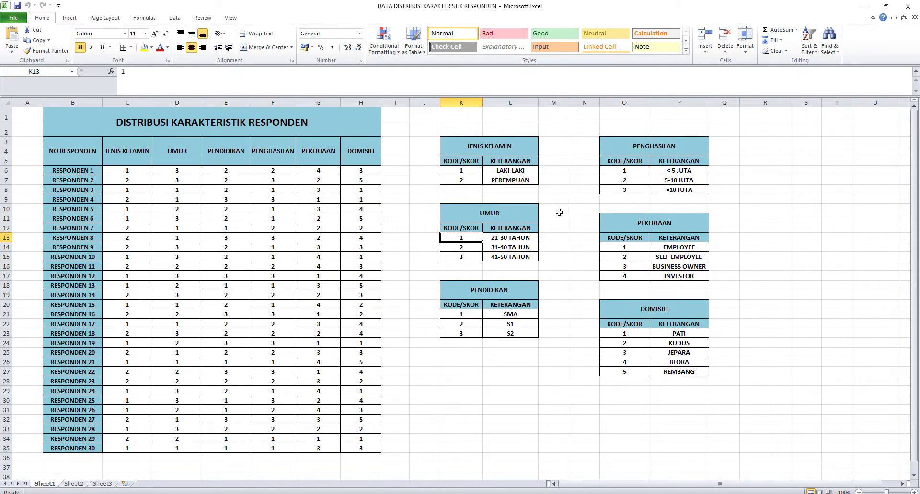
{"action": "left_click", "coordinate": [521, 239]}
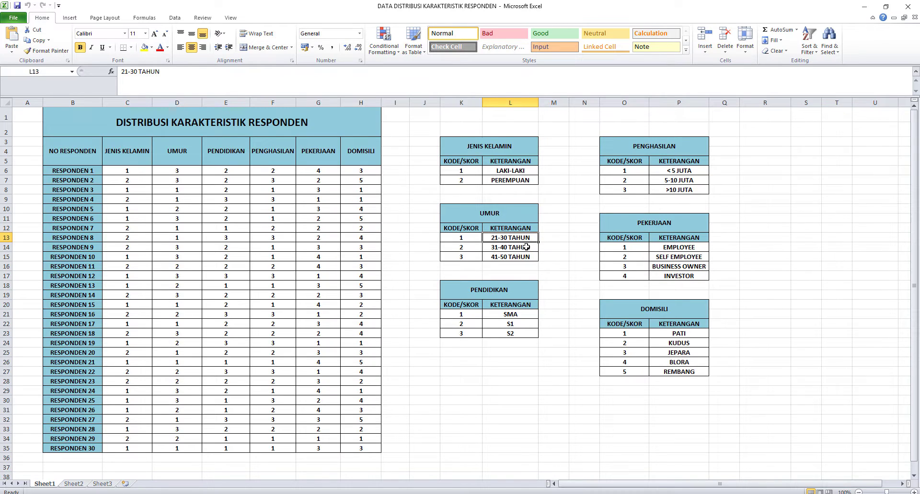
{"action": "left_click", "coordinate": [526, 247]}
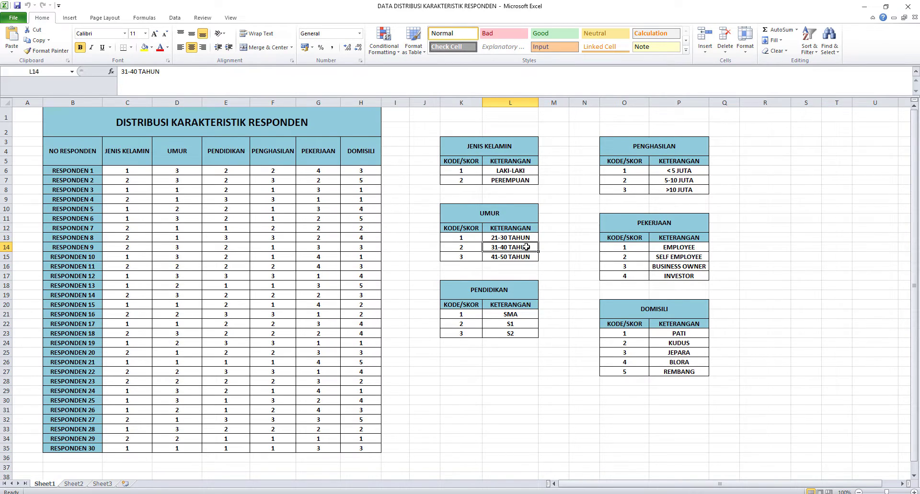
{"action": "left_click", "coordinate": [474, 260]}
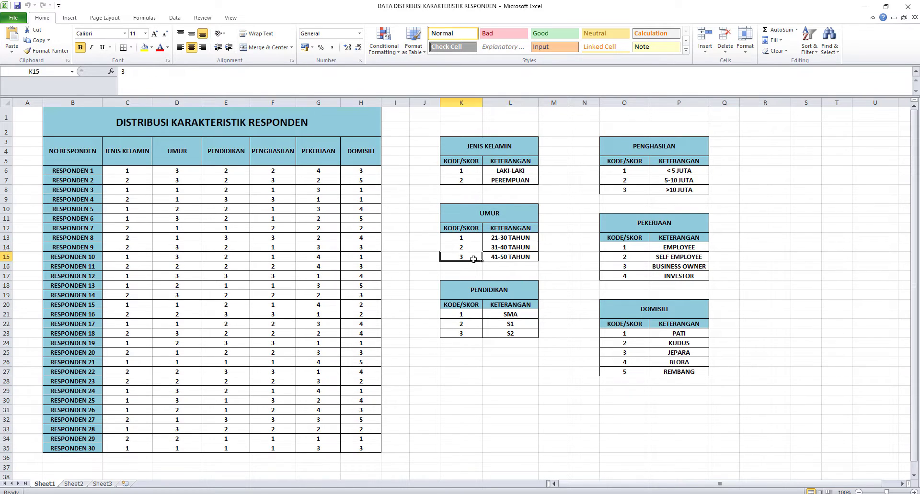
{"action": "left_click", "coordinate": [523, 254]}
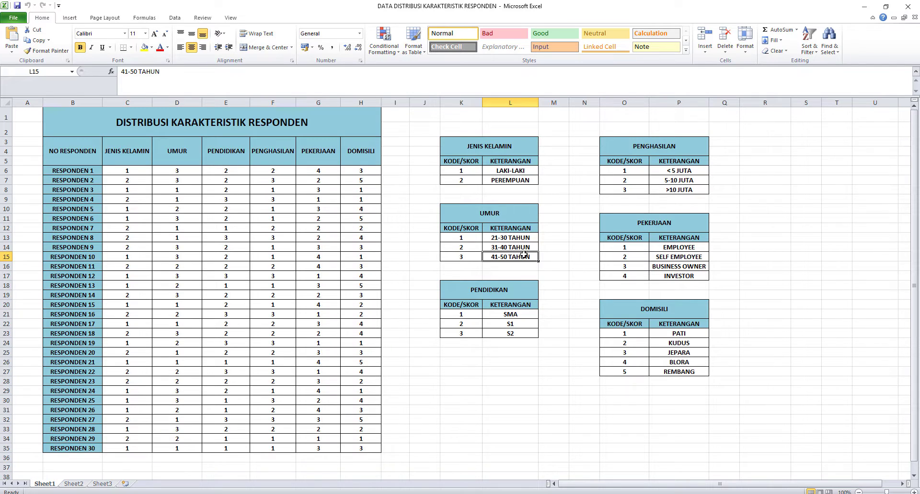
{"action": "left_click", "coordinate": [526, 294]}
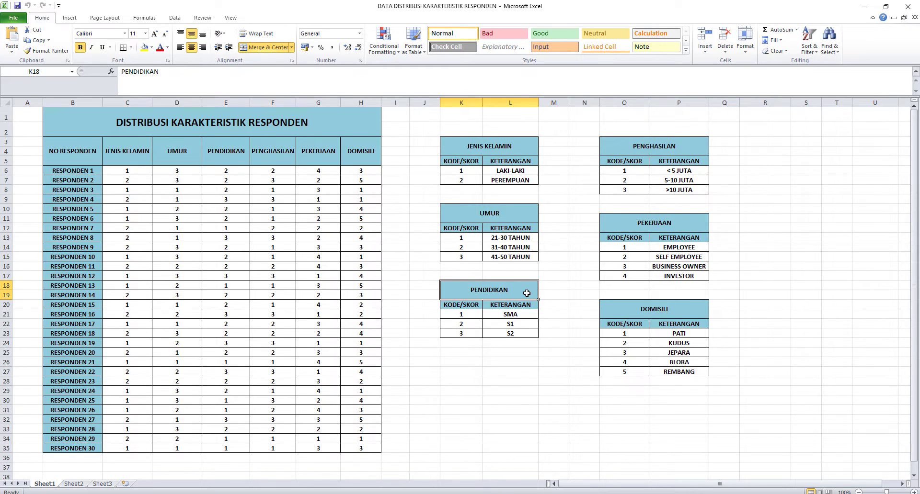
{"action": "left_click", "coordinate": [470, 316]}
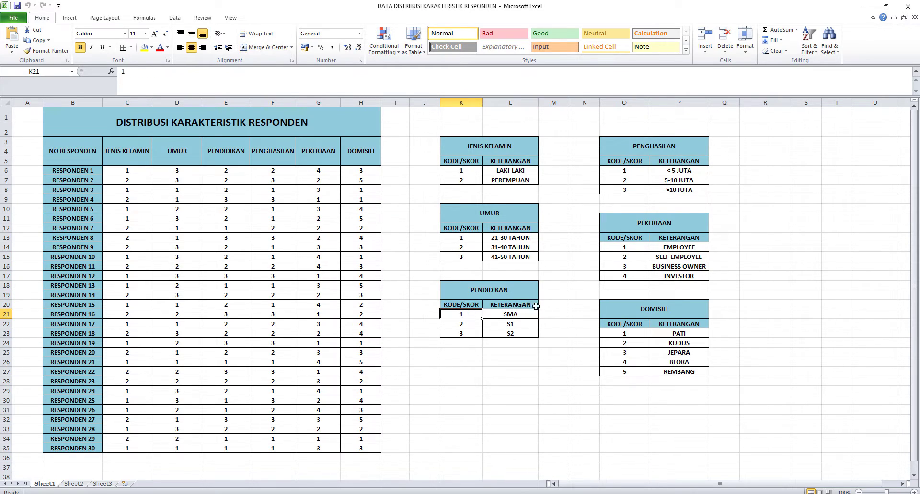
{"action": "left_click", "coordinate": [523, 315]}
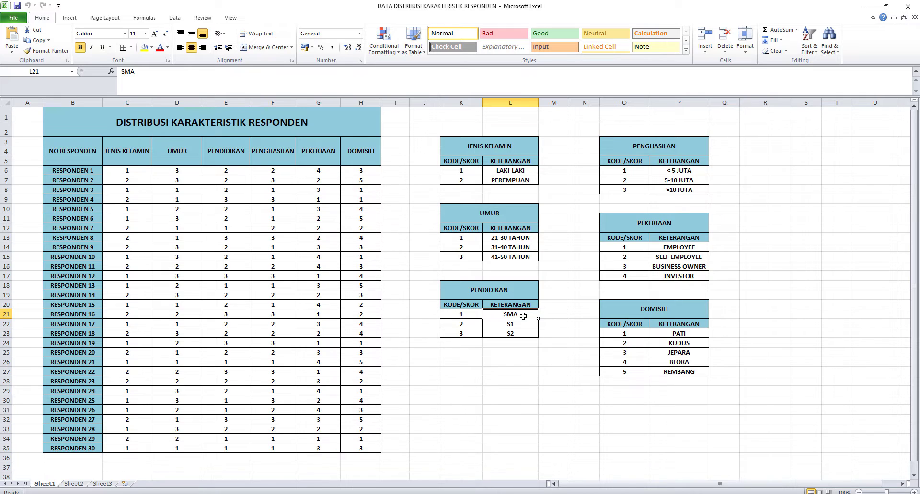
- Examine the PENGHASILAN table to see which income range each code stands for
{"action": "left_click", "coordinate": [676, 146]}
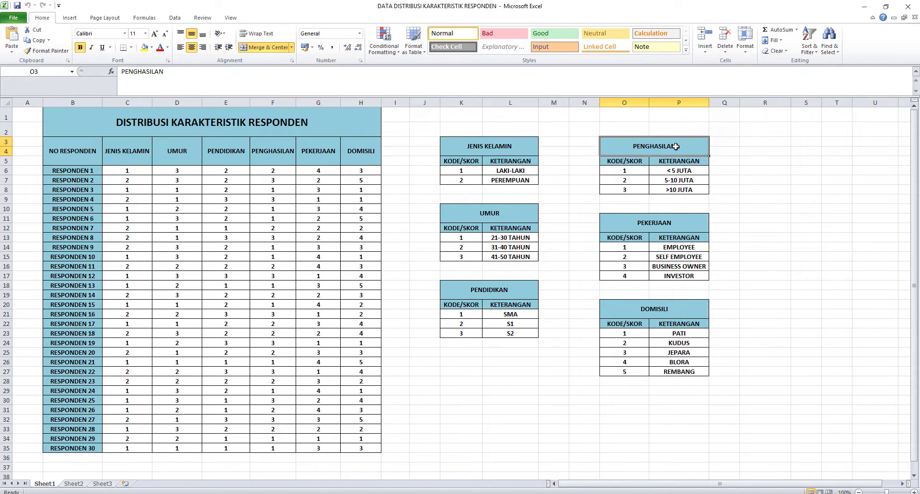
{"action": "left_click", "coordinate": [645, 171]}
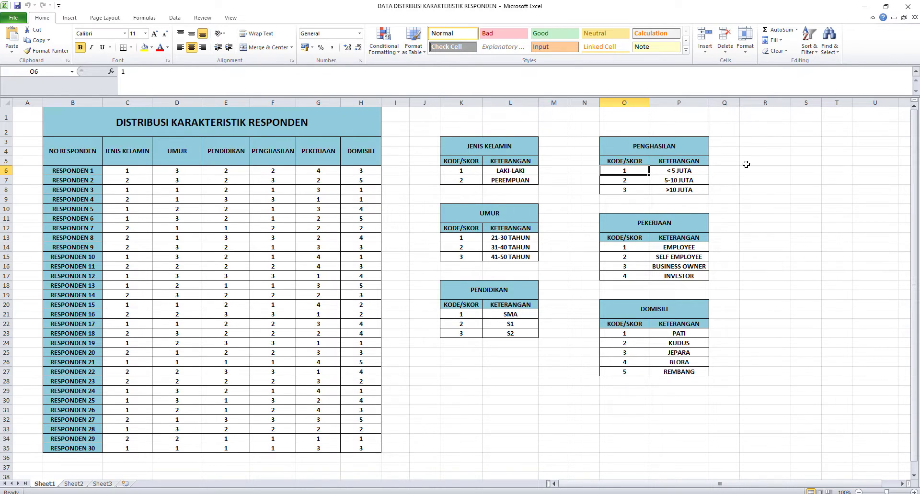
{"action": "left_click", "coordinate": [692, 171]}
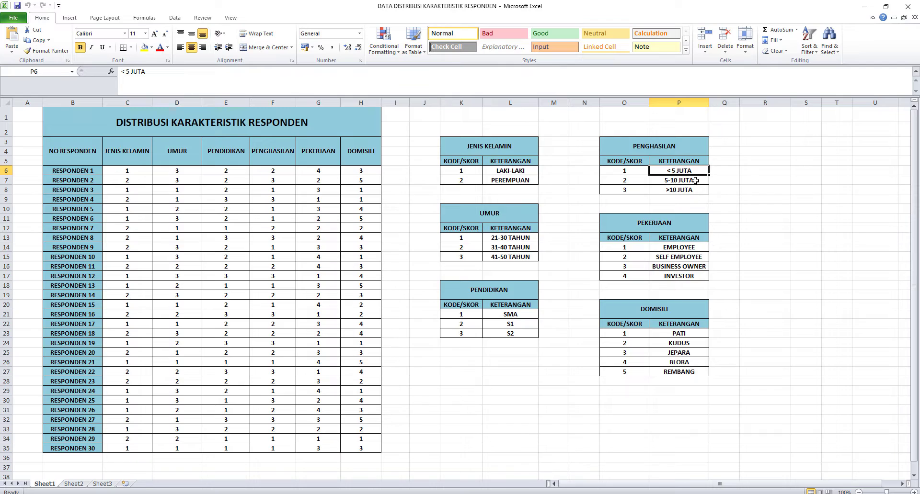
{"action": "left_click", "coordinate": [695, 180]}
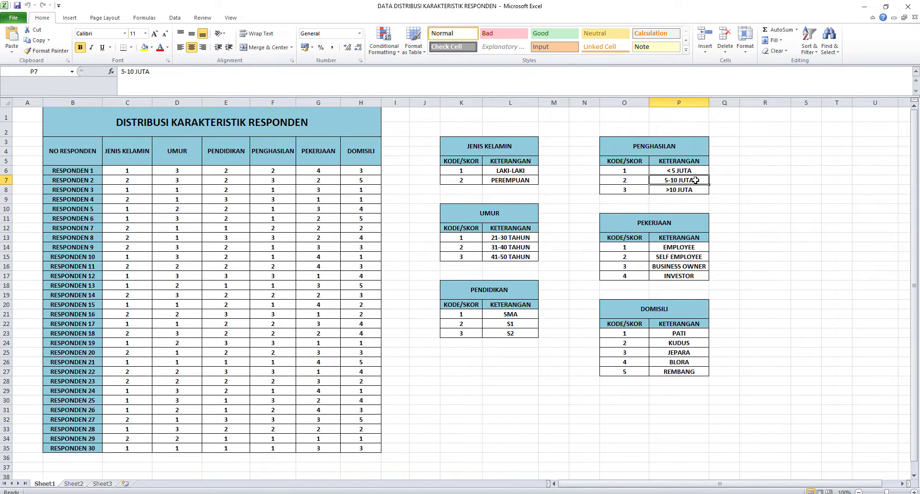
{"action": "left_click", "coordinate": [633, 190]}
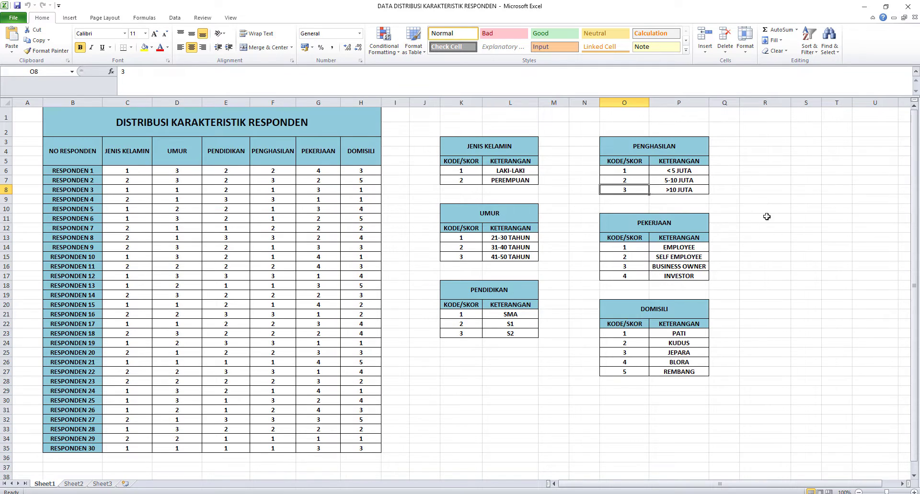
- Examine the PEKERJAAN table, matching each code with its occupation description
{"action": "left_click", "coordinate": [695, 222]}
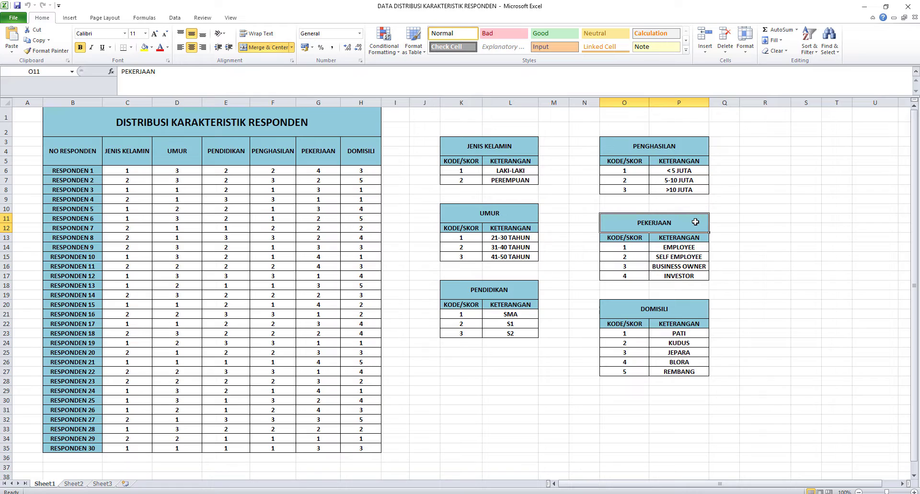
{"action": "left_click", "coordinate": [645, 250]}
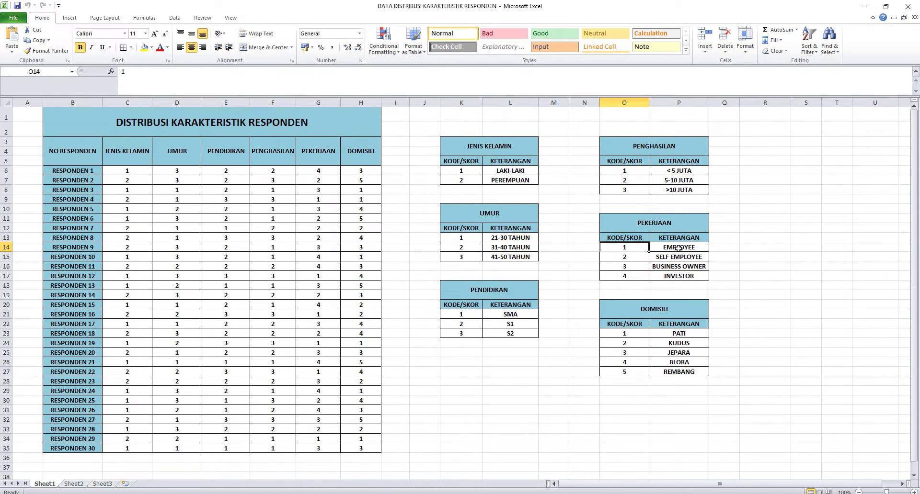
{"action": "left_click", "coordinate": [678, 249]}
{"action": "left_click", "coordinate": [638, 254]}
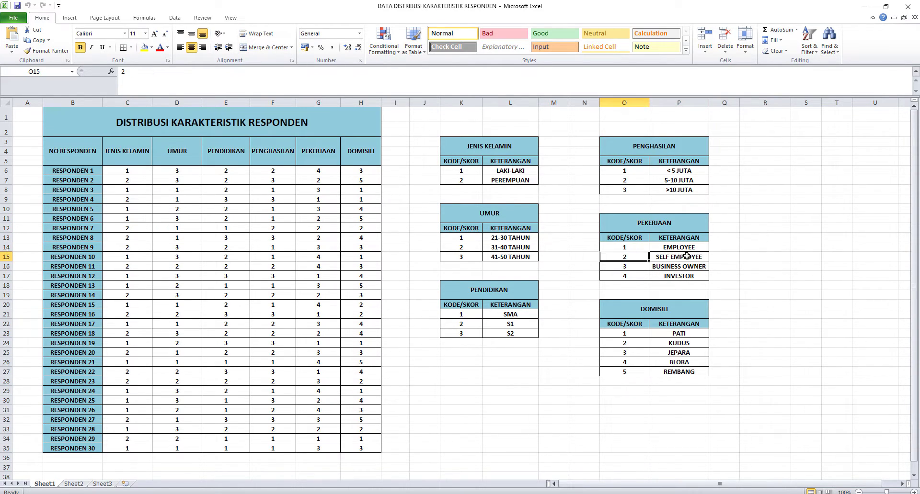
{"action": "left_click", "coordinate": [687, 256]}
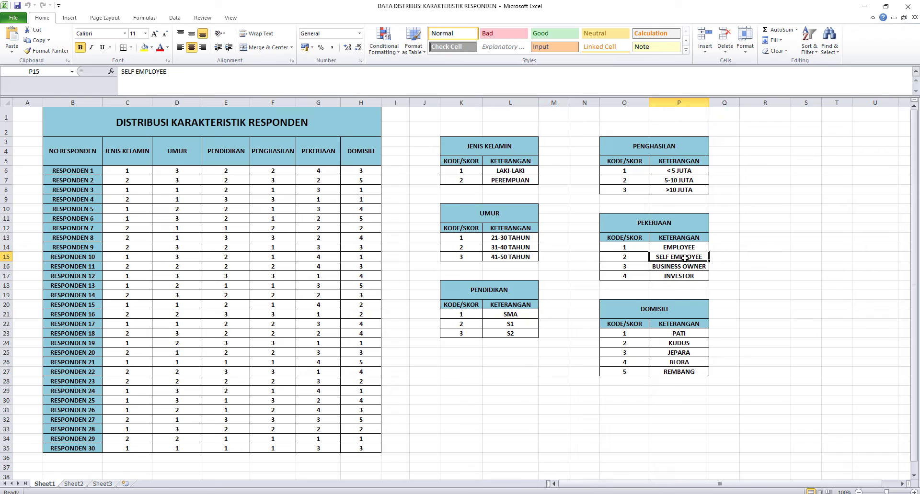
{"action": "left_click", "coordinate": [641, 268]}
{"action": "left_click", "coordinate": [667, 267]}
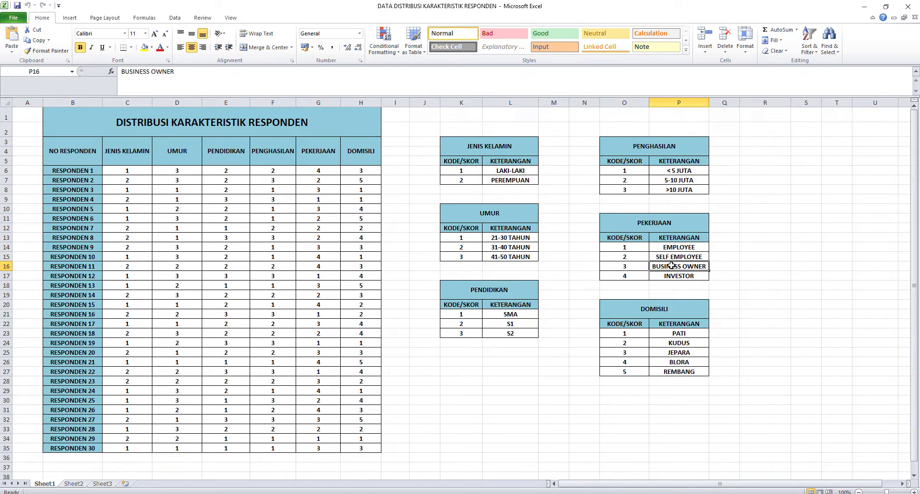
{"action": "left_click", "coordinate": [640, 276]}
{"action": "left_click", "coordinate": [667, 276]}
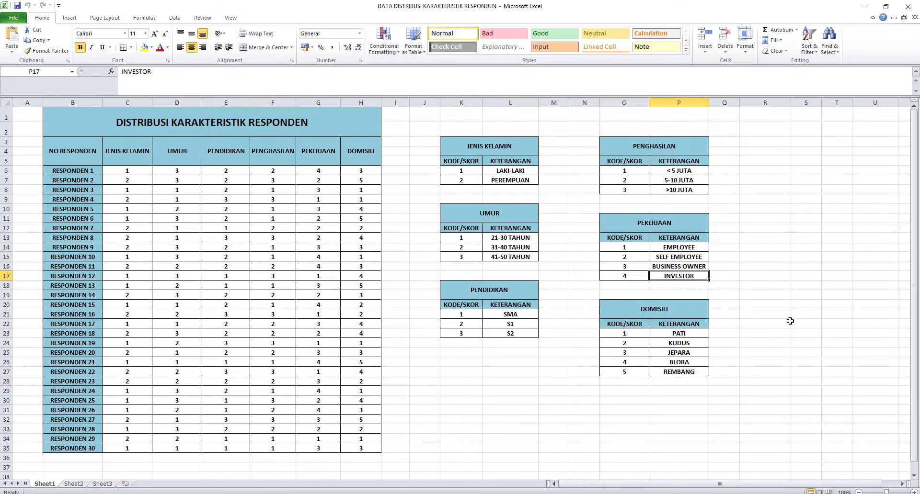
- Examine the DOMISILI table, matching each code with its place of residence
{"action": "left_click", "coordinate": [683, 309]}
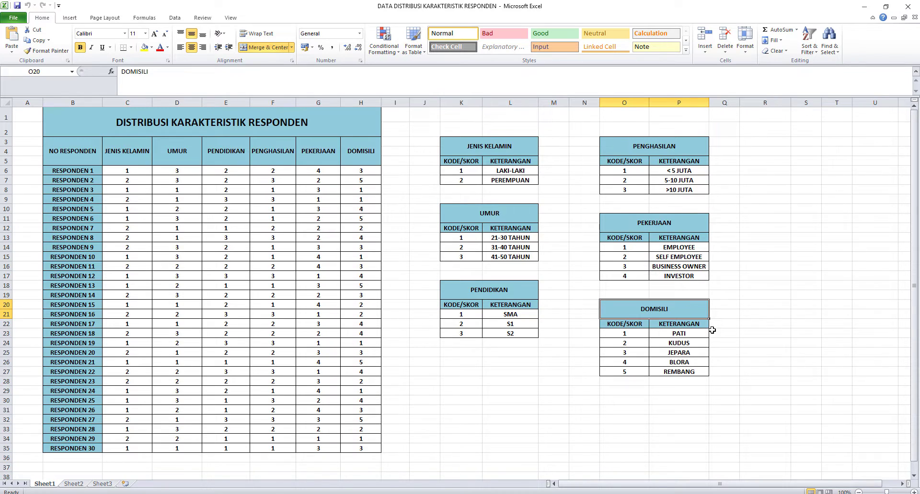
{"action": "left_click", "coordinate": [645, 333]}
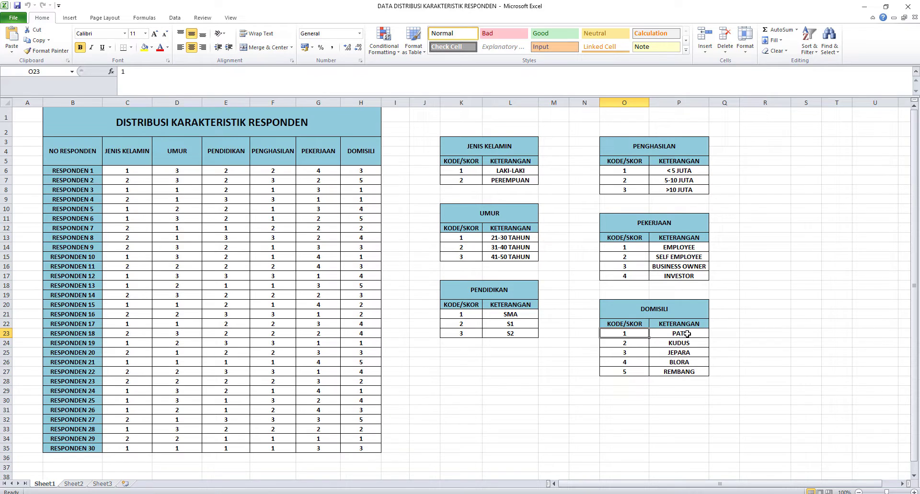
{"action": "left_click", "coordinate": [688, 334]}
{"action": "left_click", "coordinate": [643, 345]}
{"action": "left_click", "coordinate": [695, 344]}
{"action": "left_click", "coordinate": [636, 354]}
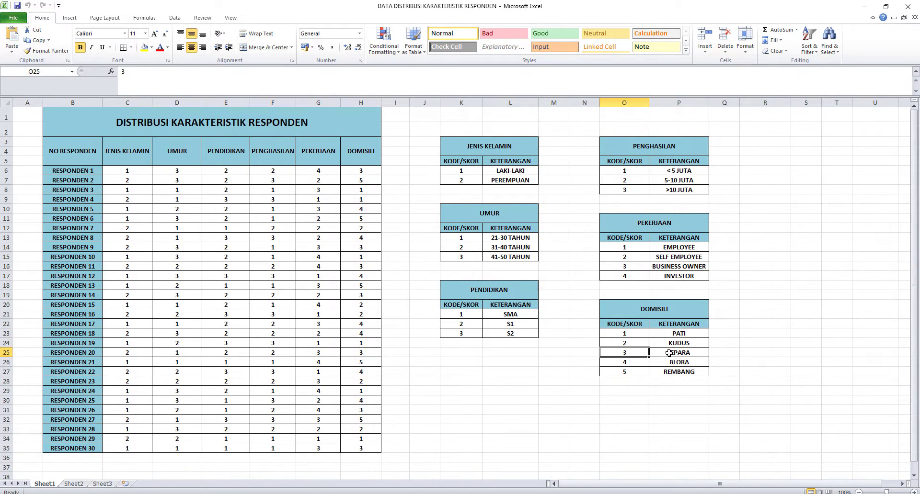
{"action": "left_click", "coordinate": [669, 353]}
{"action": "left_click", "coordinate": [634, 362]}
{"action": "left_click", "coordinate": [679, 363]}
{"action": "left_click", "coordinate": [629, 368]}
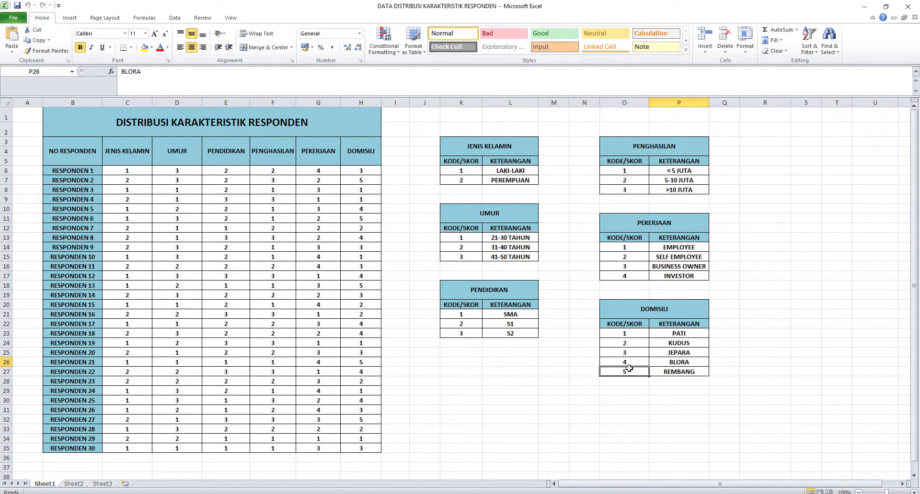
{"action": "left_click", "coordinate": [679, 372]}
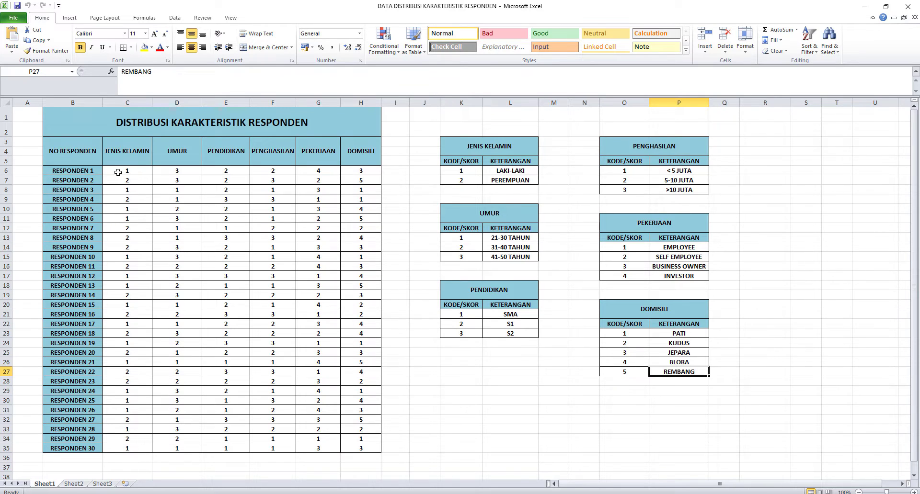
- Copy the coded answers of all 30 respondents, cells C6:H35 without headers, and switch to the empty SPSS Data Editor
{"action": "left_click_drag", "start_coordinate": [115, 173], "coordinate": [333, 406]}
{"action": "left_click_drag", "start_coordinate": [356, 452], "coordinate": [355, 452]}
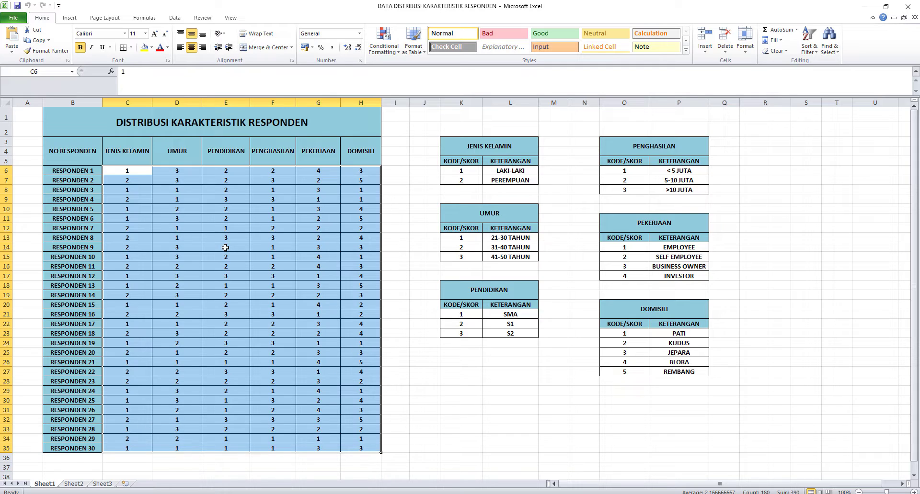
{"action": "right_click", "coordinate": [207, 194]}
{"action": "left_click", "coordinate": [227, 214]}
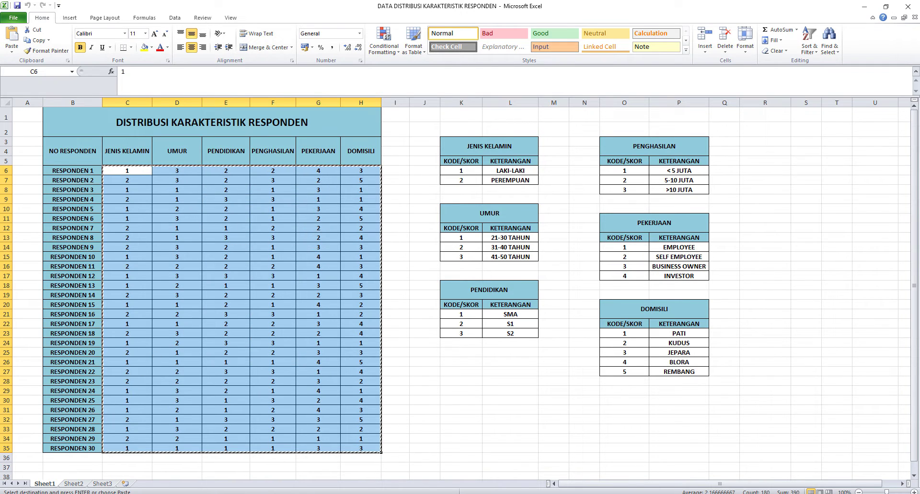
{"action": "left_click", "coordinate": [94, 468]}
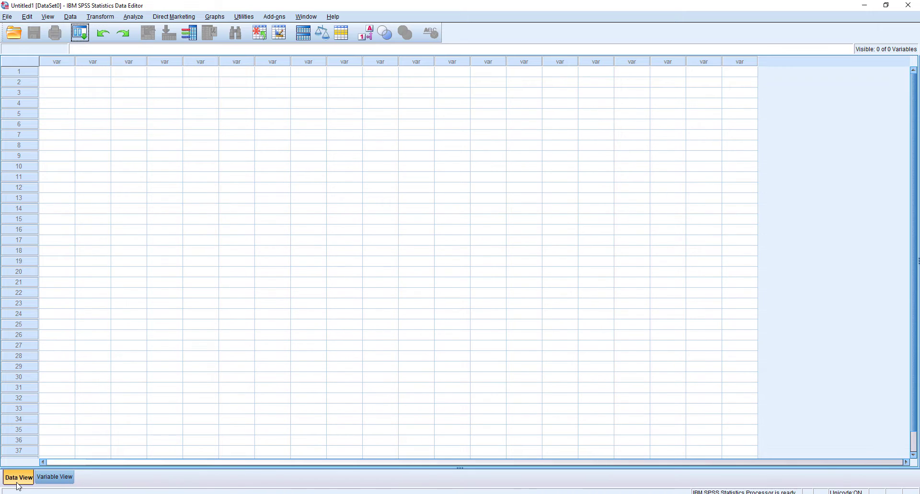
- Paste the copied respondent codes into the data grid, starting at the first cell of row 1
{"action": "left_click", "coordinate": [65, 72]}
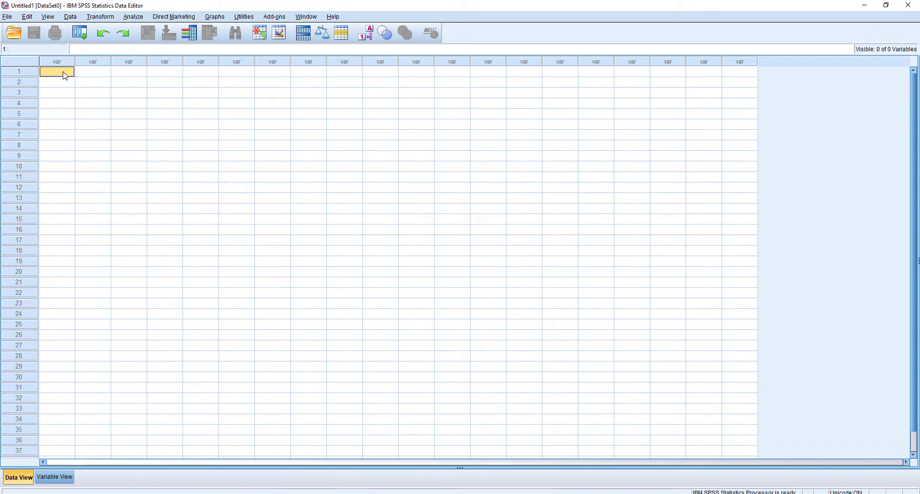
{"action": "right_click", "coordinate": [96, 103]}
{"action": "left_click", "coordinate": [94, 104]}
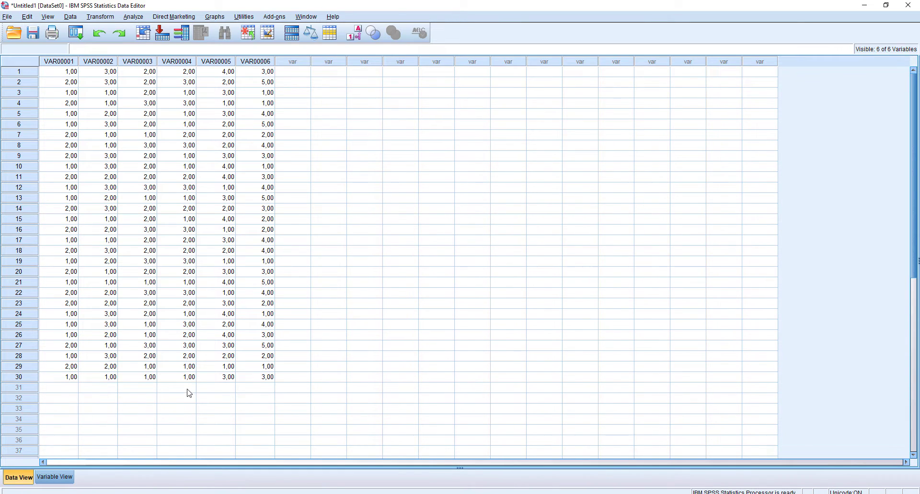
- Show the variable definitions and rename the first variable Jenis_Kelamin
{"action": "left_click", "coordinate": [66, 482]}
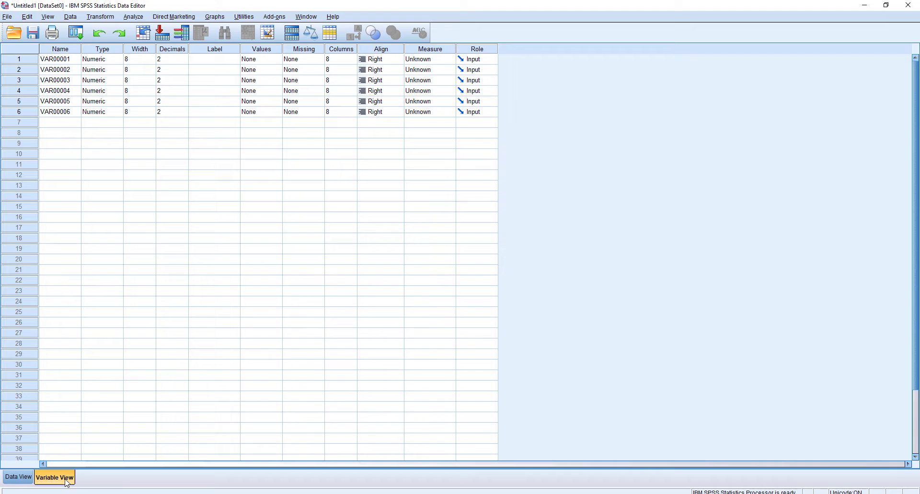
{"action": "left_click", "coordinate": [61, 61]}
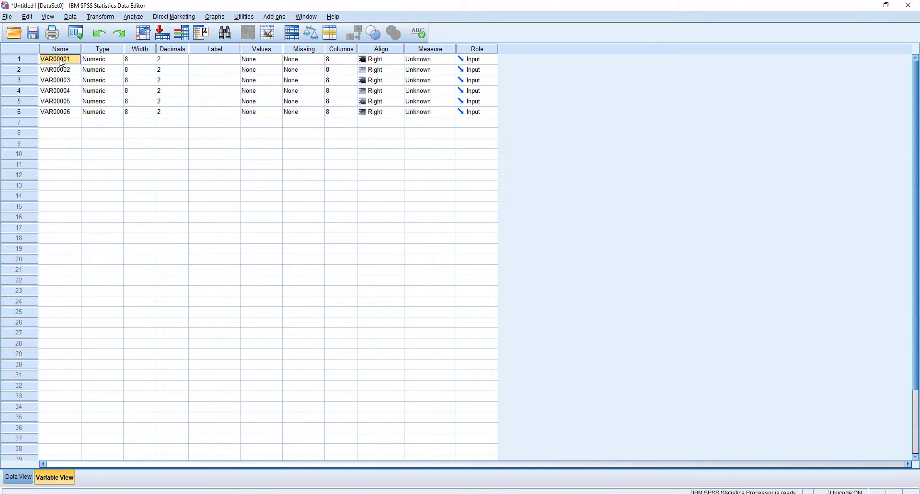
{"action": "type", "text": "jenis_kelamin"}
{"action": "key", "text": "Return"}
{"action": "left_click", "coordinate": [62, 60]}
{"action": "key", "text": "BackSpace"}
{"action": "type", "text": "Kelamin"}
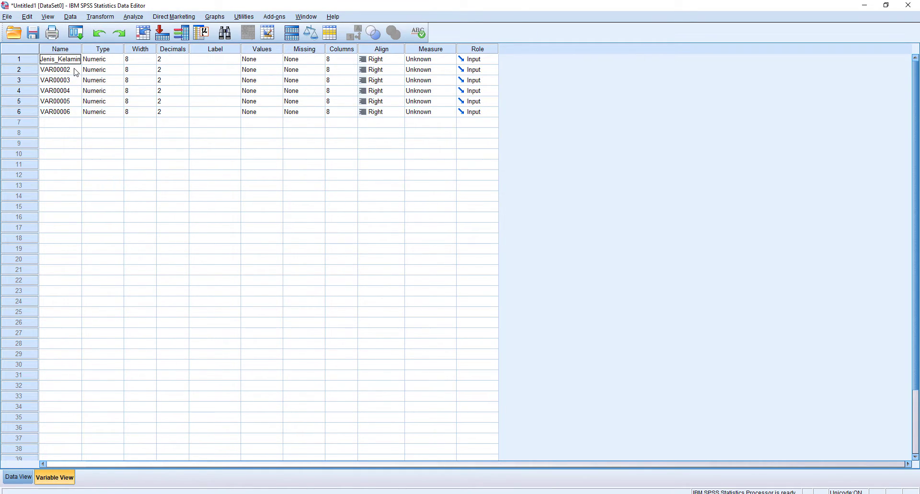
{"action": "key", "text": "Return"}
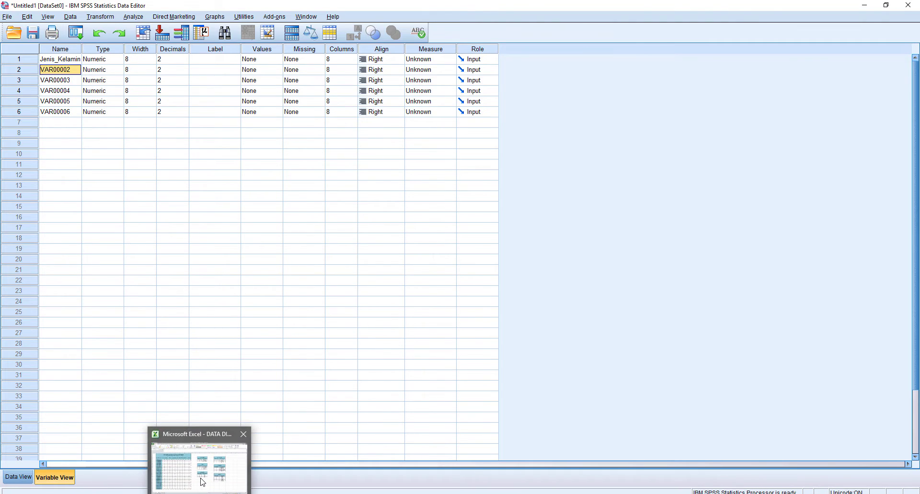
- Check the second column heading in the Excel workbook, then return to SPSS and rename VAR00002 as Umur
{"action": "left_click", "coordinate": [201, 482]}
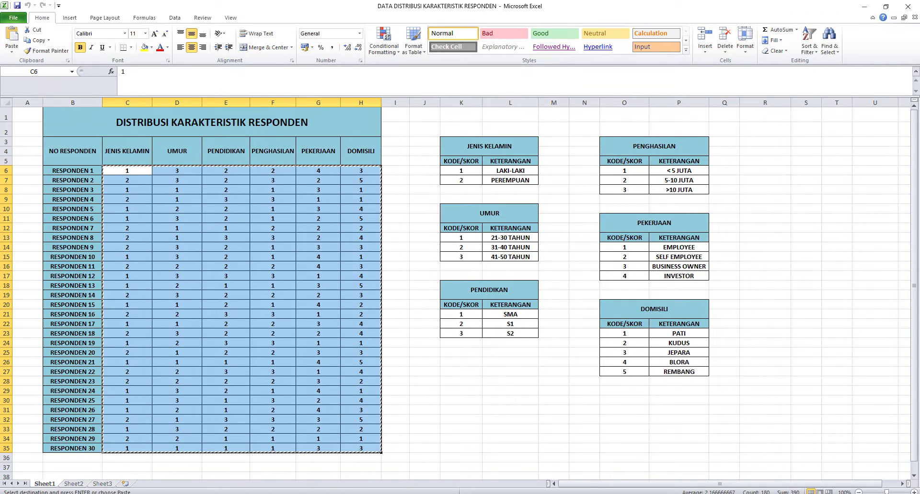
{"action": "mouse_move", "coordinate": [106, 489]}
{"action": "left_click", "coordinate": [105, 448]}
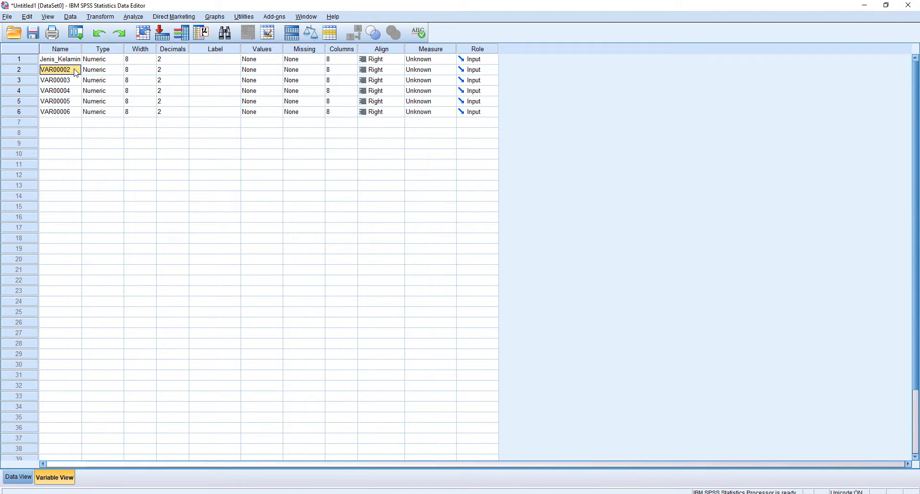
{"action": "type", "text": "Umur"}
{"action": "key", "text": "Return"}
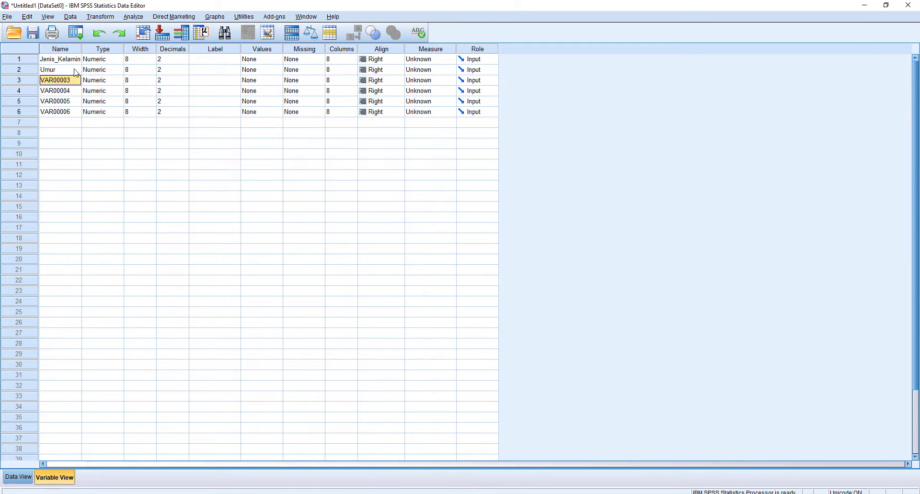
- Look up the third column heading in the Excel workbook and rename VAR00003 in SPSS as Pendidikan
{"action": "mouse_move", "coordinate": [196, 492]}
{"action": "left_click", "coordinate": [197, 467]}
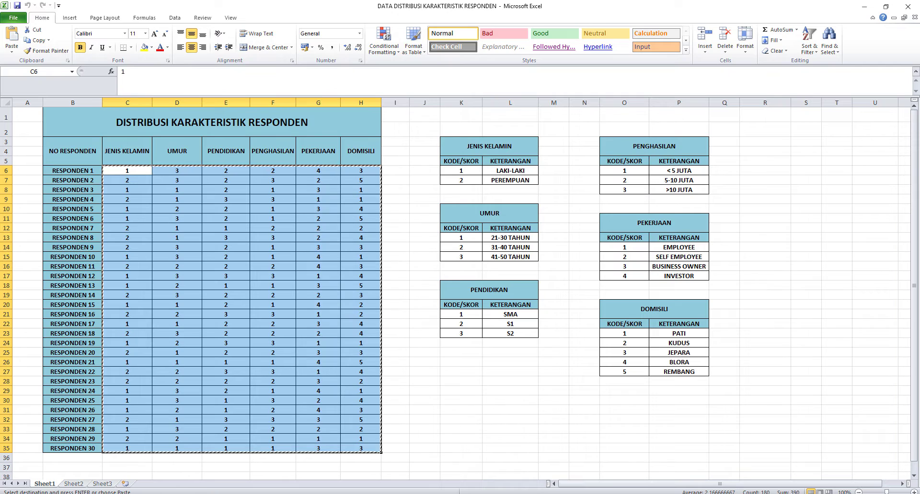
{"action": "mouse_move", "coordinate": [106, 492]}
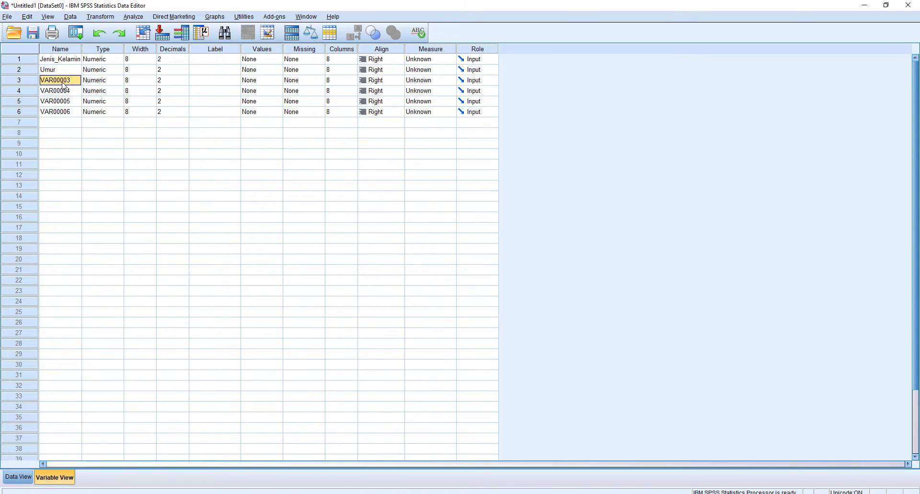
{"action": "type", "text": "Pendidikan"}
{"action": "key", "text": "Return"}
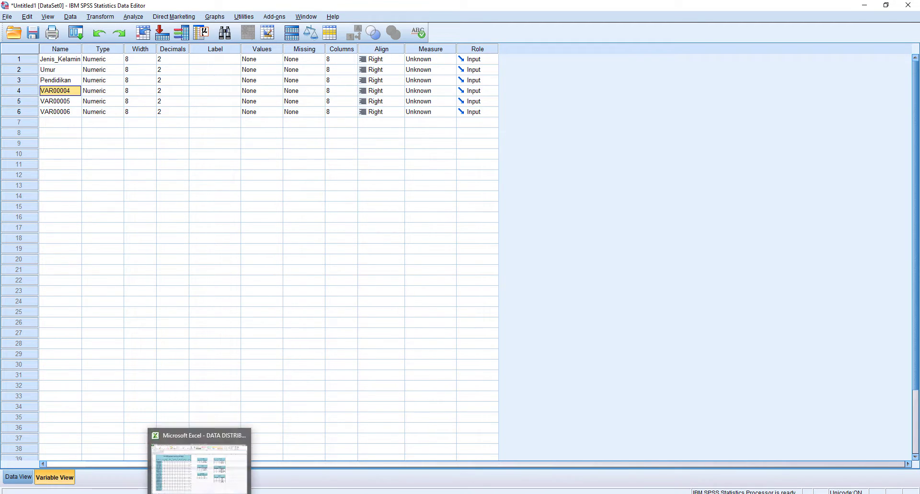
- Consult the Excel workbook for the fourth heading and rename VAR00004 in SPSS as Penghasilan
{"action": "left_click", "coordinate": [197, 460]}
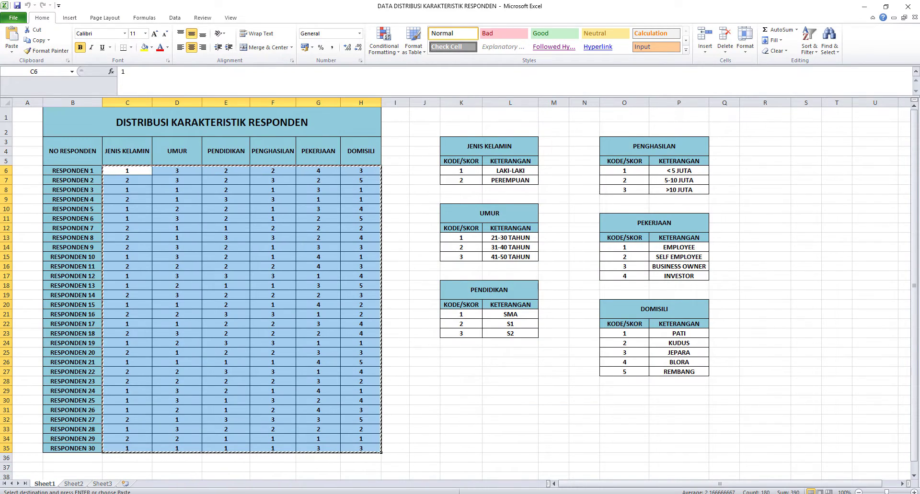
{"action": "left_click", "coordinate": [106, 472]}
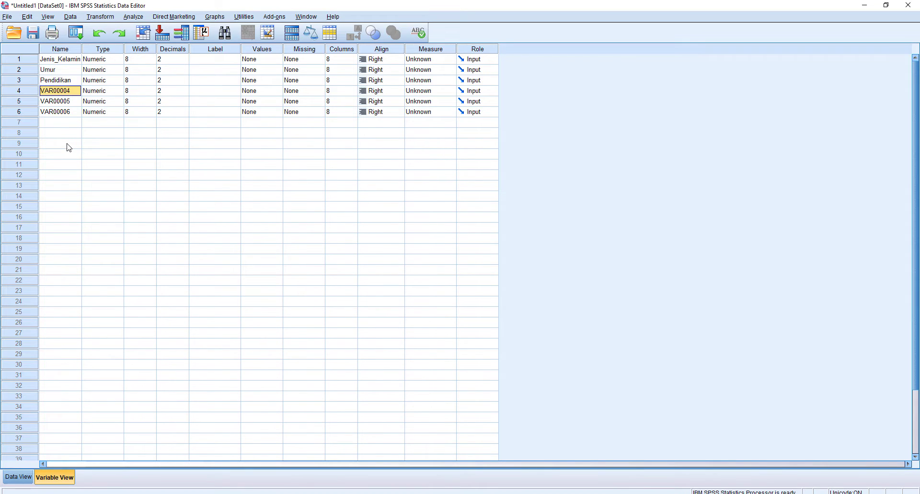
{"action": "type", "text": "Penghasilan"}
{"action": "key", "text": "Return"}
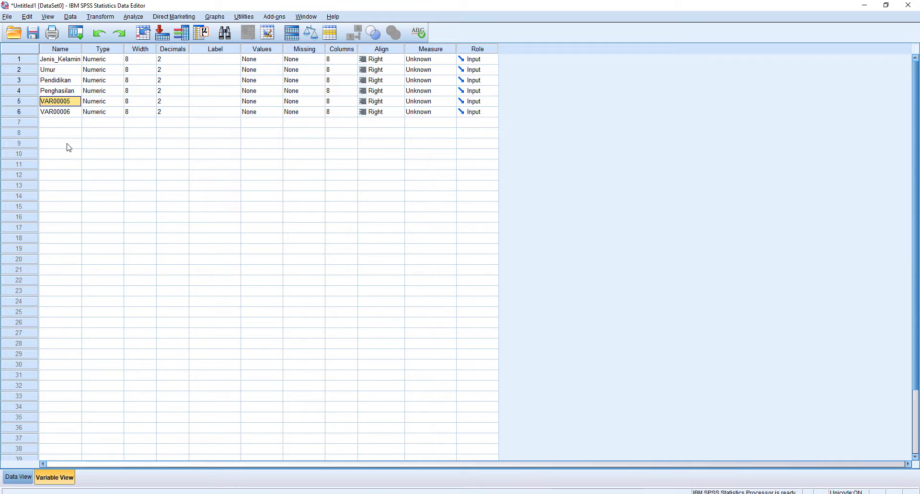
- Rename the fifth variable Pekrjaan and the sixth variable Domisili
{"action": "type", "text": "Pekrjaan"}
{"action": "key", "text": "Return"}
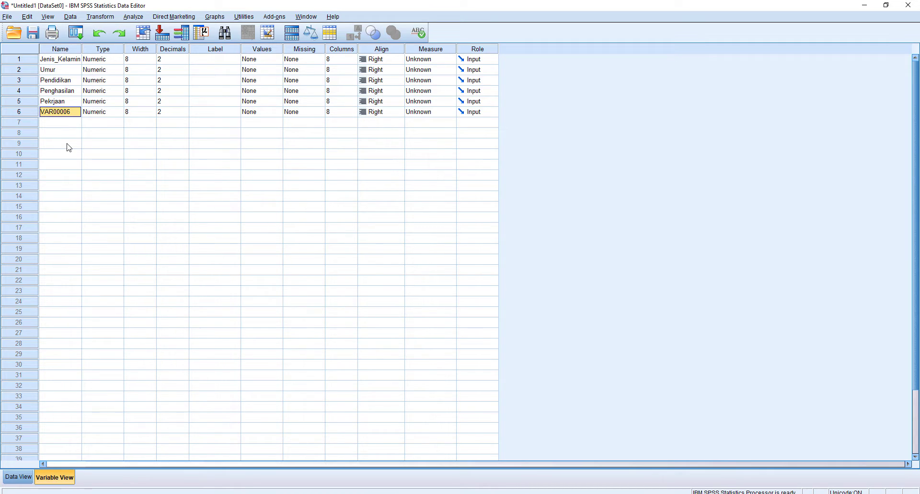
{"action": "type", "text": "Domisili"}
{"action": "key", "text": "Return"}
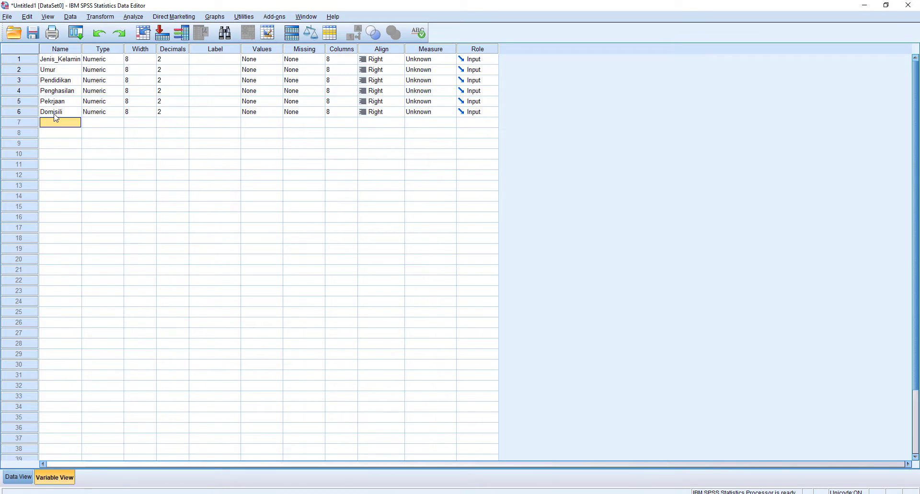
- Set the number of decimals to 0 for all six variables, from Jenis_Kelamin to Domisili
{"action": "left_click", "coordinate": [185, 63]}
{"action": "type", "text": "0"}
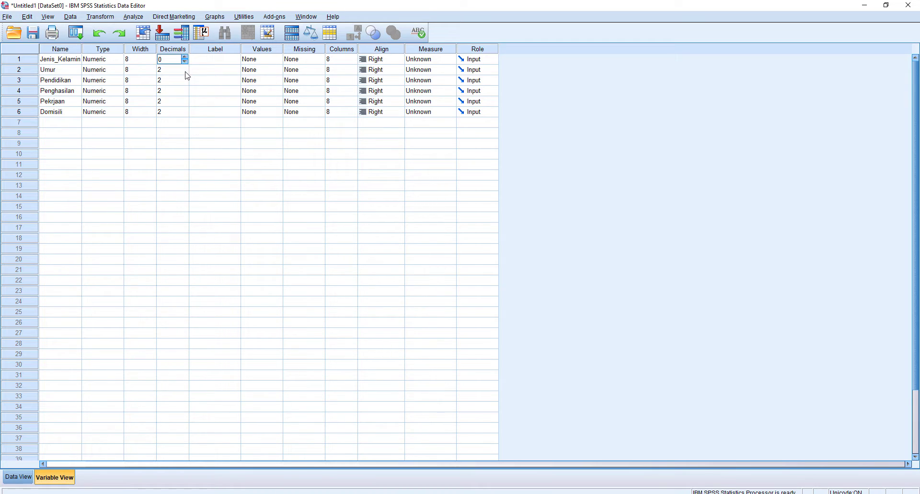
{"action": "left_click", "coordinate": [185, 72]}
{"action": "type", "text": "0"}
{"action": "left_click", "coordinate": [185, 82]}
{"action": "type", "text": "0"}
{"action": "left_click", "coordinate": [186, 91]}
{"action": "type", "text": "0"}
{"action": "left_click", "coordinate": [186, 101]}
{"action": "type", "text": "0"}
{"action": "left_click", "coordinate": [186, 115]}
{"action": "left_click", "coordinate": [184, 114]}
- Define the value labels of Jenis_Kelamin as 1 = Laki-Laki and 2 = Perempuan, checking the codes in the Excel workbook
{"action": "left_click", "coordinate": [275, 59]}
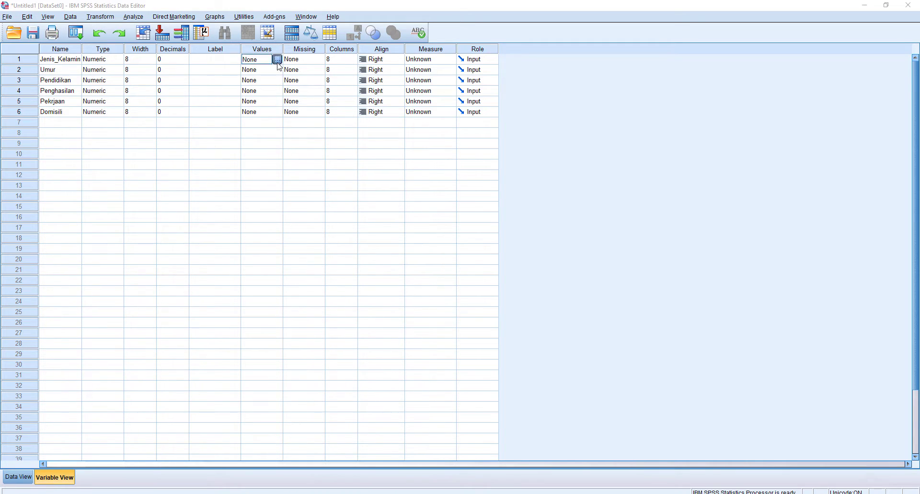
{"action": "left_click", "coordinate": [278, 59]}
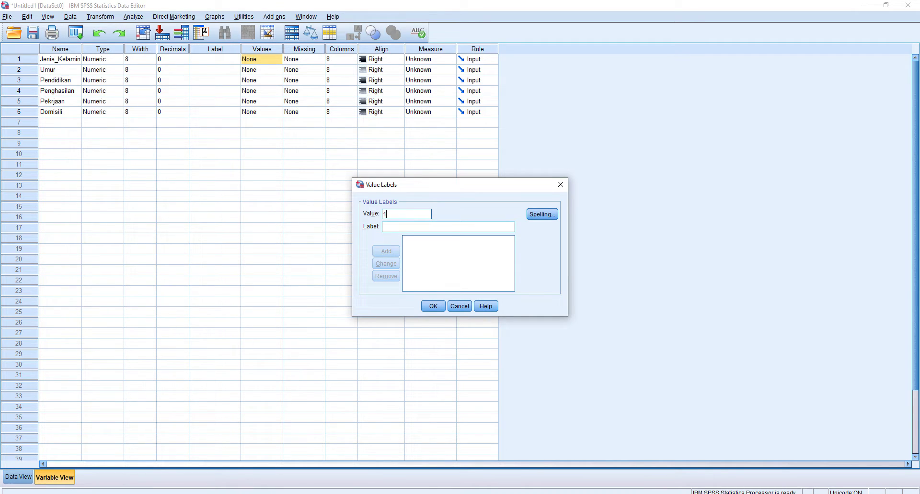
{"action": "left_click", "coordinate": [199, 458]}
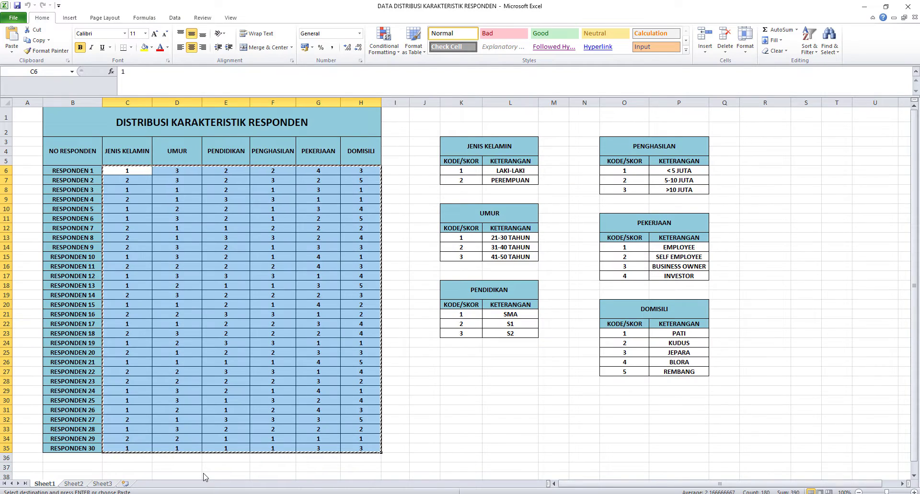
{"action": "left_click", "coordinate": [864, 6]}
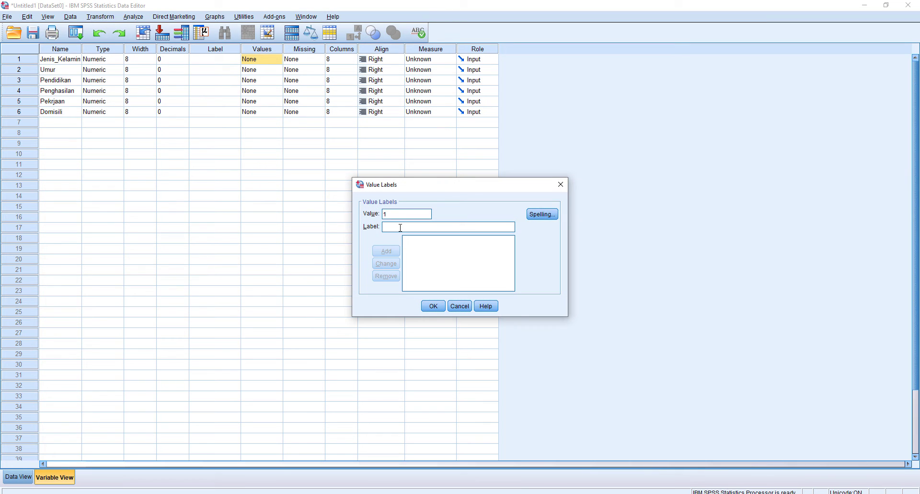
{"action": "type", "text": "Laki-Laki"}
{"action": "key", "text": "Return"}
{"action": "type", "text": "Pe"}
{"action": "type", "text": "rmpuan"}
{"action": "left_click", "coordinate": [393, 227]}
{"action": "type", "text": "e"}
{"action": "left_click", "coordinate": [386, 252]}
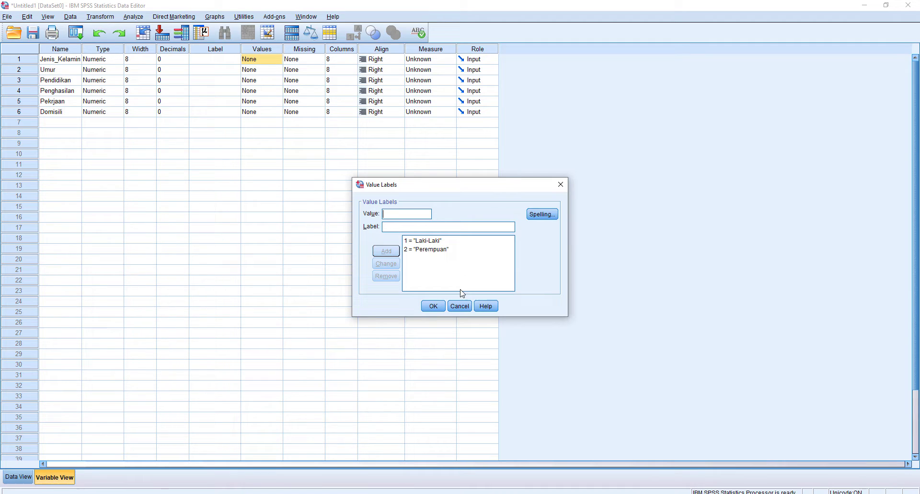
{"action": "left_click", "coordinate": [433, 307]}
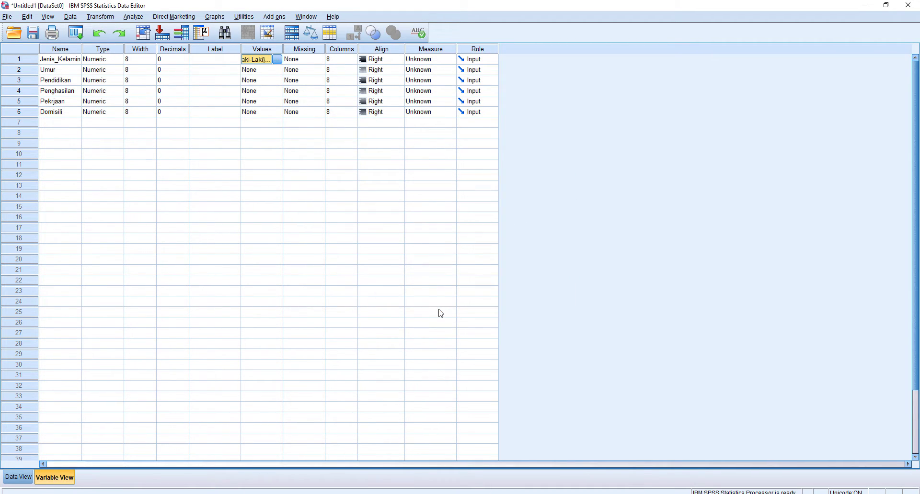
- Start the value labels for Umur, check its codes in the Excel workbook, and add 1 = 21-30 Tahun
{"action": "left_click", "coordinate": [268, 70]}
{"action": "left_click", "coordinate": [277, 71]}
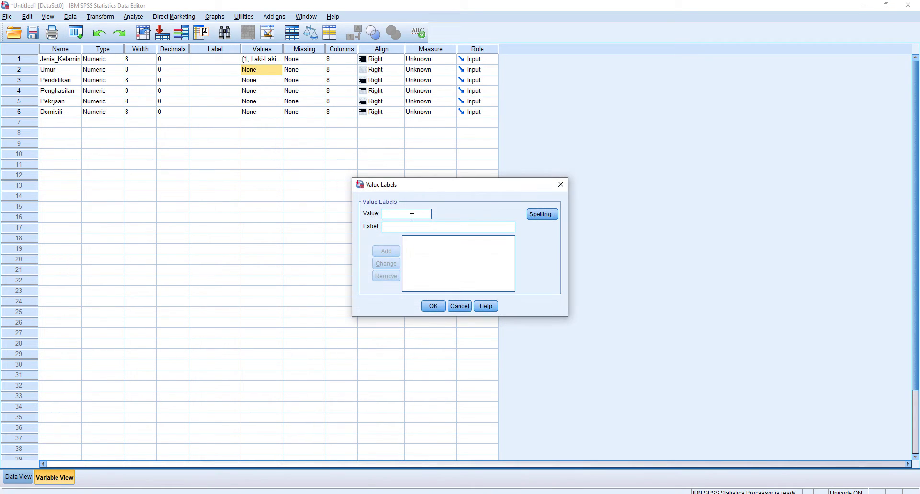
{"action": "type", "text": "1"}
{"action": "key", "text": "alt+Tab"}
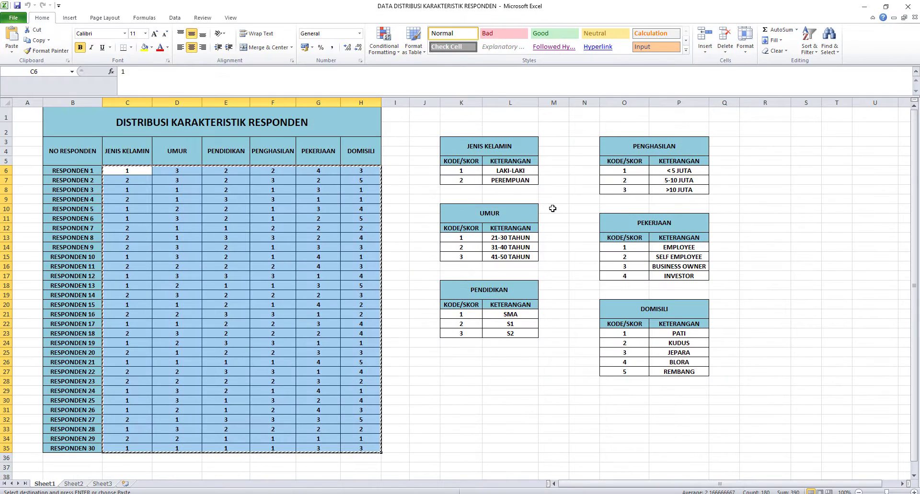
{"action": "left_click", "coordinate": [864, 6]}
{"action": "left_click", "coordinate": [419, 227]}
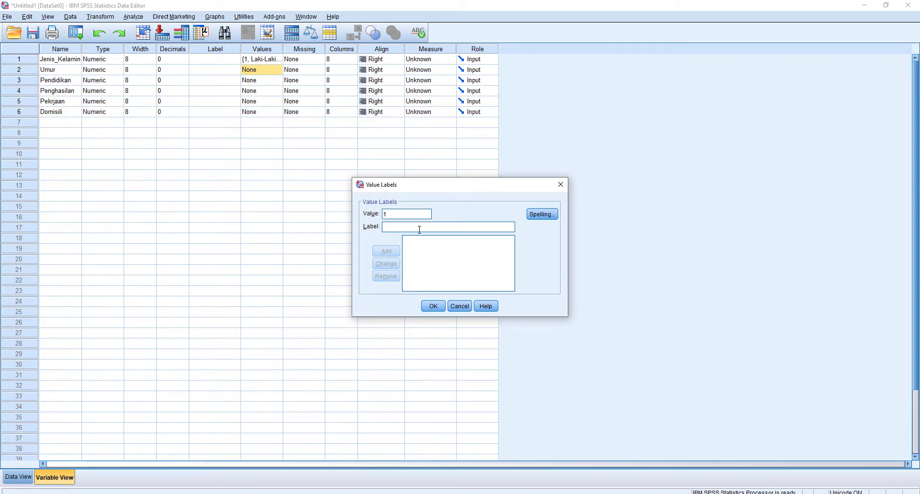
{"action": "type", "text": "21-30 Tahun"}
{"action": "left_click", "coordinate": [389, 252]}
- Add the Umur labels 2 = 31-40 Tahun and 3 = 41-50 Tahun and accept the value labels
{"action": "type", "text": "31-40"}
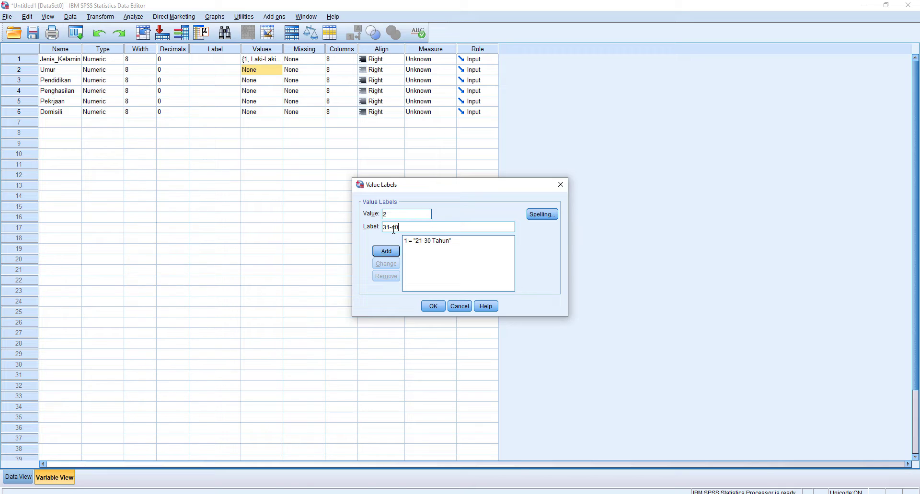
{"action": "type", "text": " tahun"}
{"action": "left_click", "coordinate": [402, 229]}
{"action": "key", "text": "BackSpace"}
{"action": "type", "text": "Tahun"}
{"action": "left_click", "coordinate": [386, 251]}
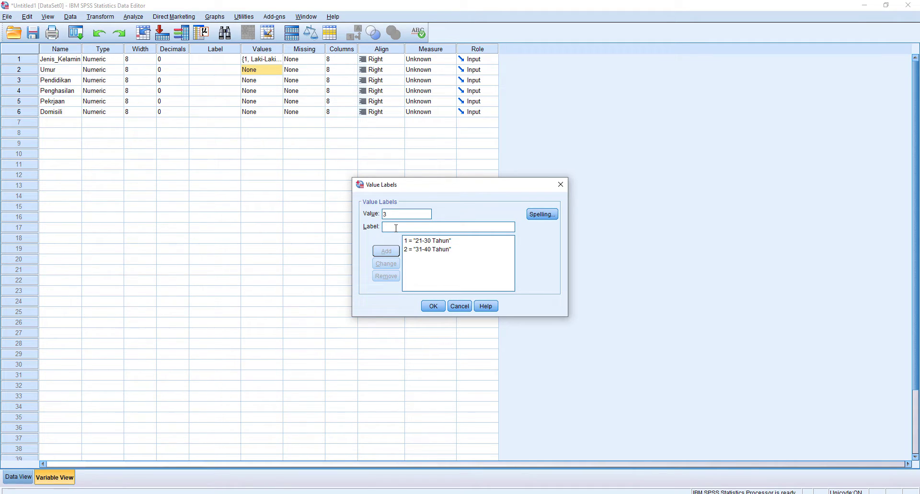
{"action": "type", "text": "41-50 Tahun"}
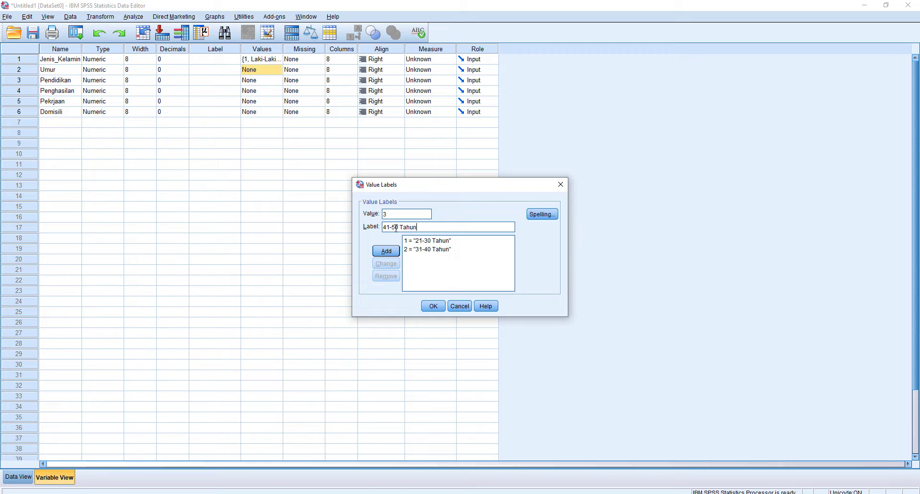
{"action": "left_click", "coordinate": [386, 251]}
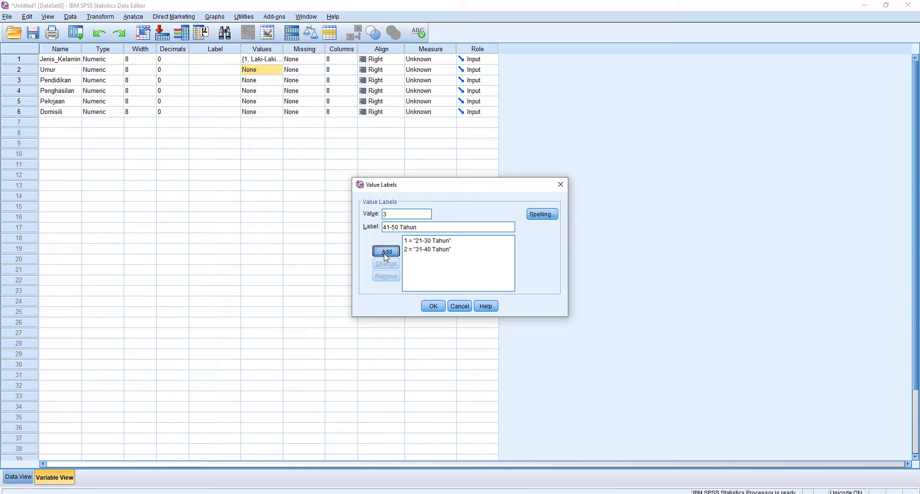
{"action": "left_click", "coordinate": [433, 307]}
{"action": "left_click", "coordinate": [263, 73]}
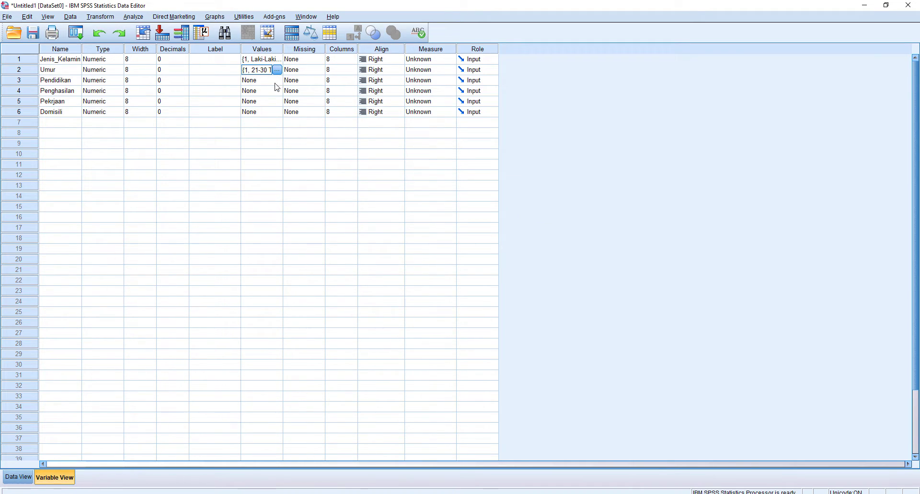
- Start the value labels for Pendidikan, check its codes in the Excel workbook, and add 1 = SMA
{"action": "left_click", "coordinate": [271, 80]}
{"action": "left_click", "coordinate": [276, 81]}
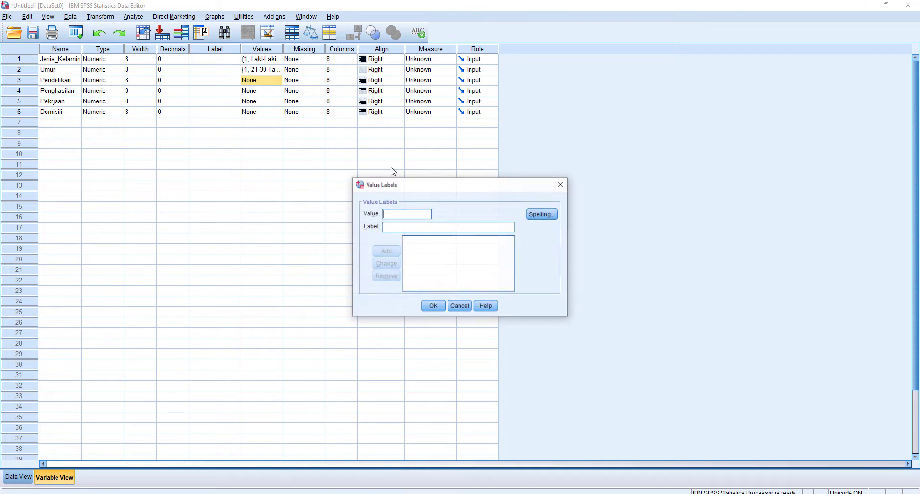
{"action": "type", "text": "1"}
{"action": "left_click", "coordinate": [403, 226]}
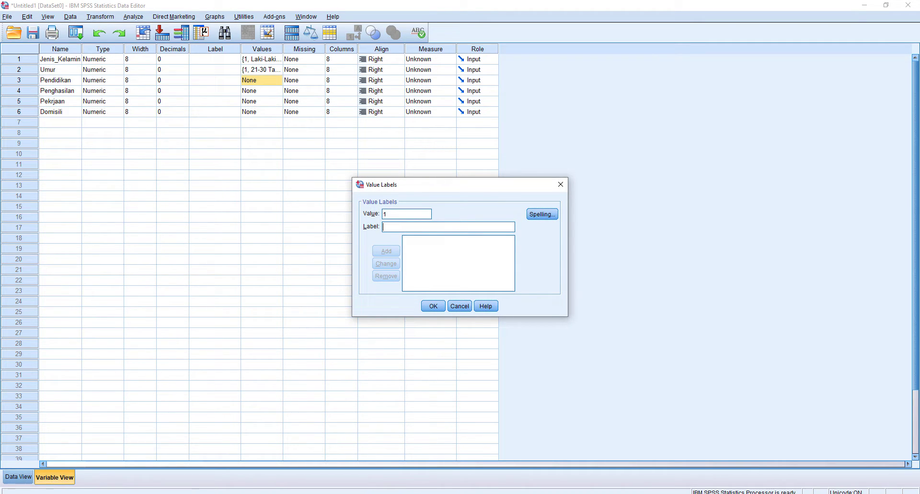
{"action": "left_click", "coordinate": [201, 460]}
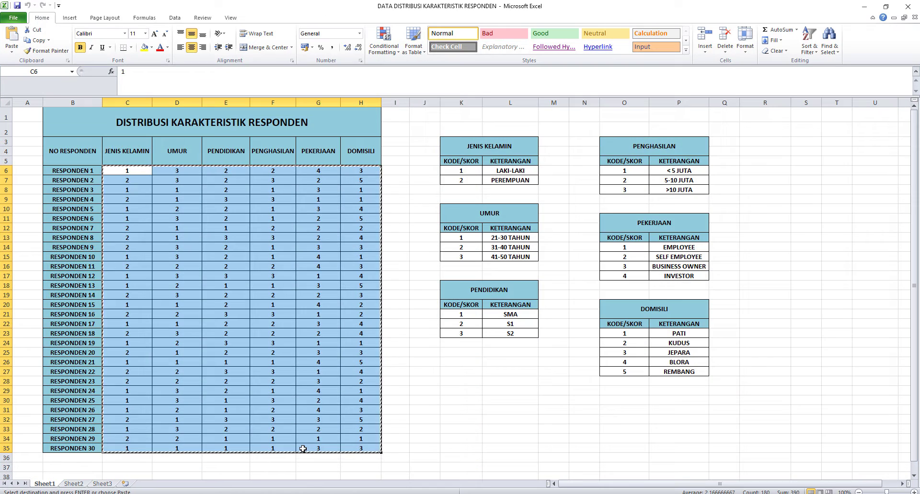
{"action": "left_click", "coordinate": [864, 6]}
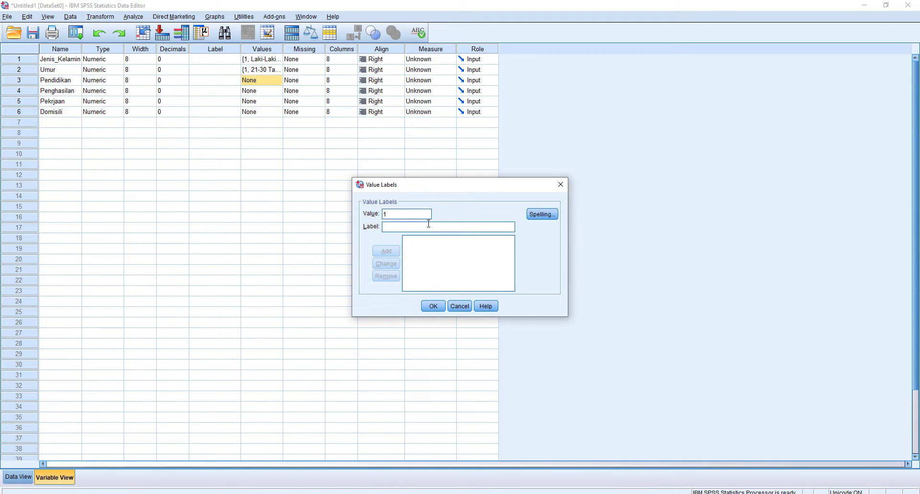
{"action": "type", "text": "SMA"}
{"action": "left_click", "coordinate": [381, 253]}
- Add the Pendidikan labels 2 = S1 and 3 = S2 and accept the value labels
{"action": "type", "text": "2 = \""}
{"action": "type", "text": "S1"}
{"action": "left_click", "coordinate": [389, 252]}
{"action": "type", "text": "3"}
{"action": "left_click", "coordinate": [395, 229]}
{"action": "type", "text": "S2"}
{"action": "left_click", "coordinate": [386, 251]}
{"action": "left_click", "coordinate": [433, 308]}
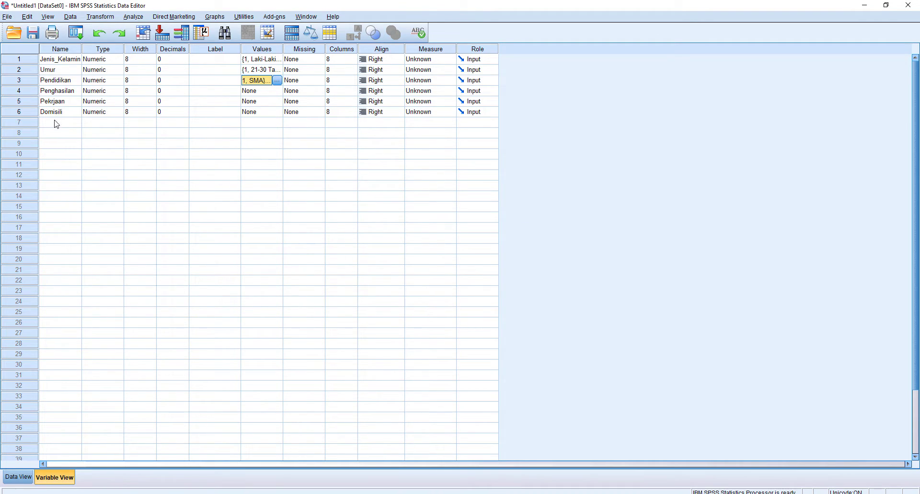
- Start the value labels for Penghasilan, check its codes in the Excel workbook, and add 1 = <5 JUTA
{"action": "left_click", "coordinate": [277, 91]}
{"action": "left_click", "coordinate": [277, 91]}
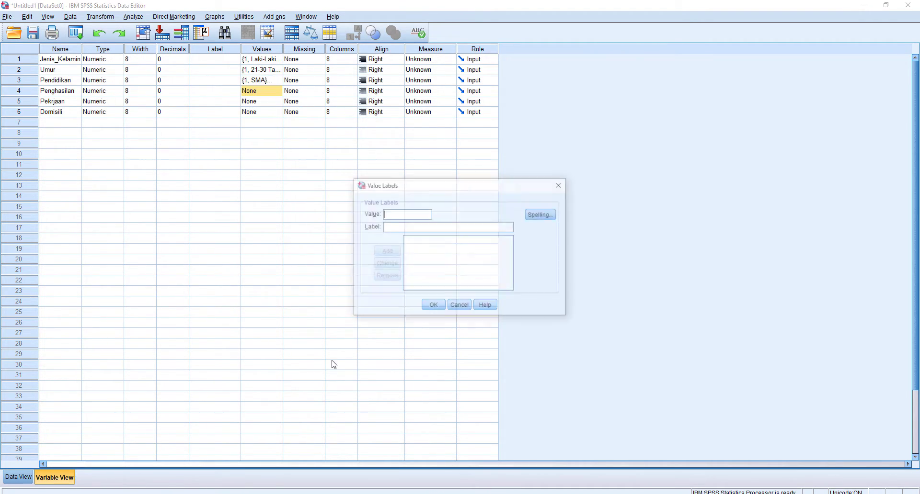
{"action": "mouse_move", "coordinate": [200, 489]}
{"action": "left_click", "coordinate": [200, 460]}
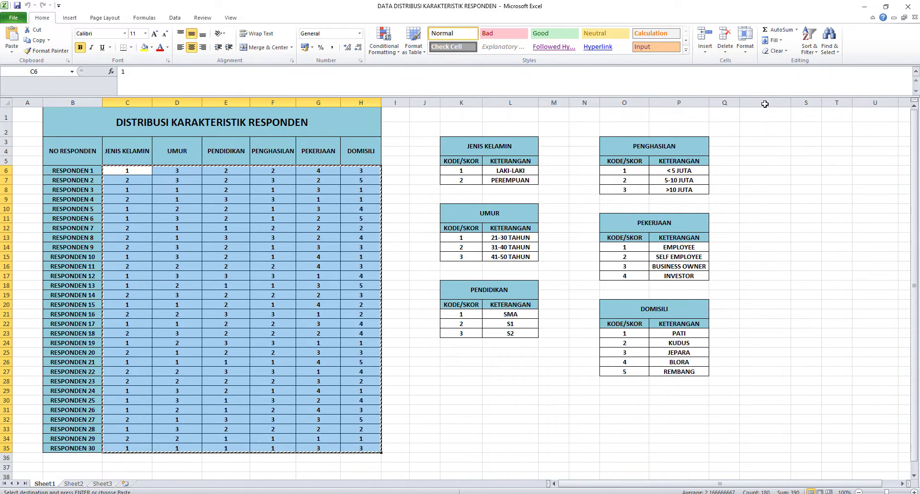
{"action": "left_click", "coordinate": [863, 7]}
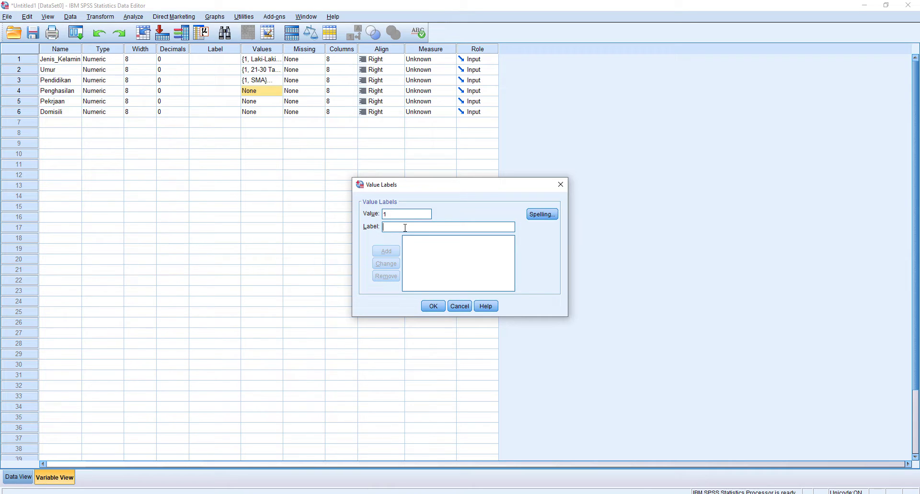
{"action": "type", "text": "<5 JUTA"}
{"action": "left_click", "coordinate": [382, 254]}
- Add the Penghasilan labels 2 = 5-10 JUTA and 3 = >10 JUTA and accept the value labels
{"action": "type", "text": "2"}
{"action": "left_click", "coordinate": [404, 224]}
{"action": "type", "text": "5-10 JUTA"}
{"action": "left_click", "coordinate": [386, 254]}
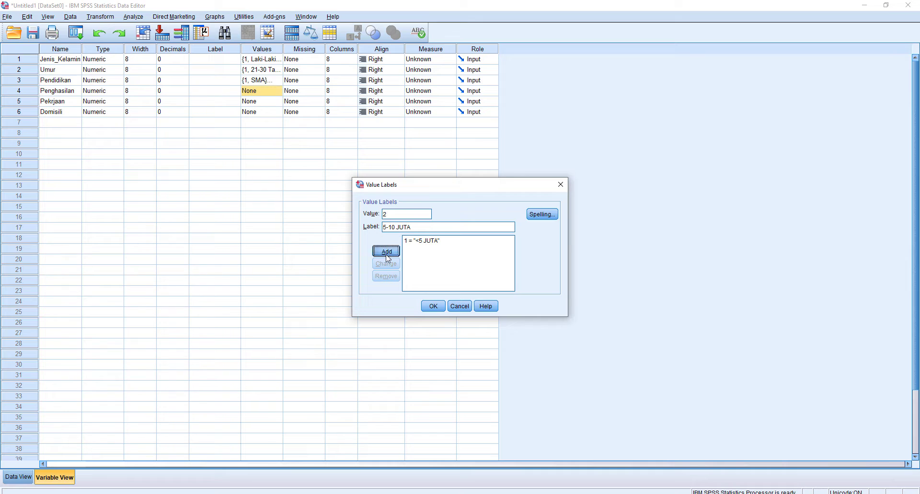
{"action": "type", "text": "3"}
{"action": "left_click", "coordinate": [395, 226]}
{"action": "type", "text": ">"}
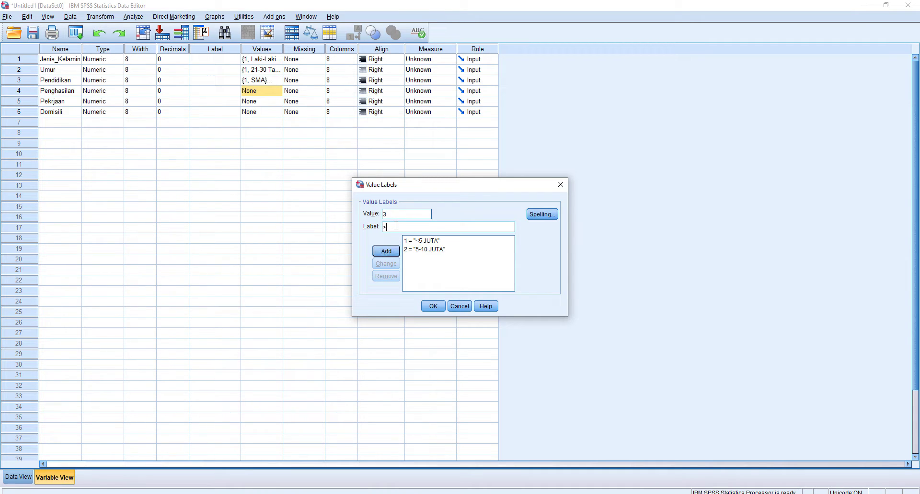
{"action": "type", "text": "10 JUTA"}
{"action": "left_click", "coordinate": [386, 251]}
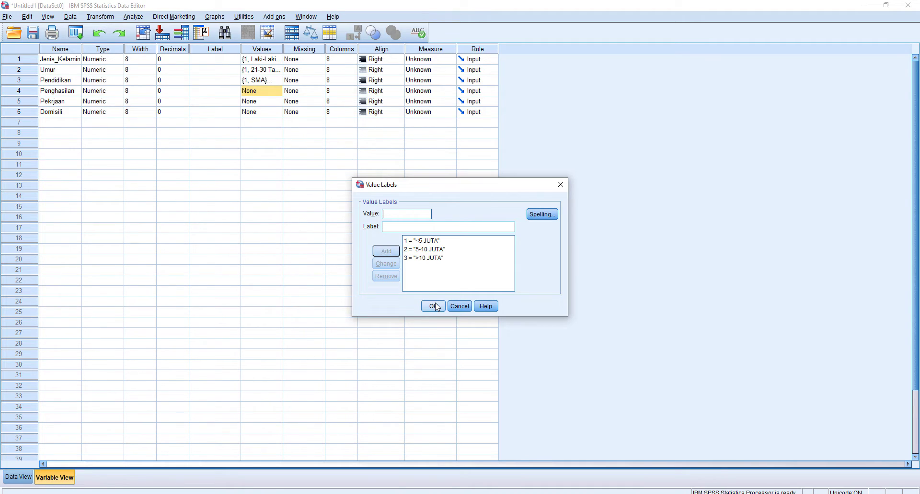
{"action": "left_click", "coordinate": [433, 306]}
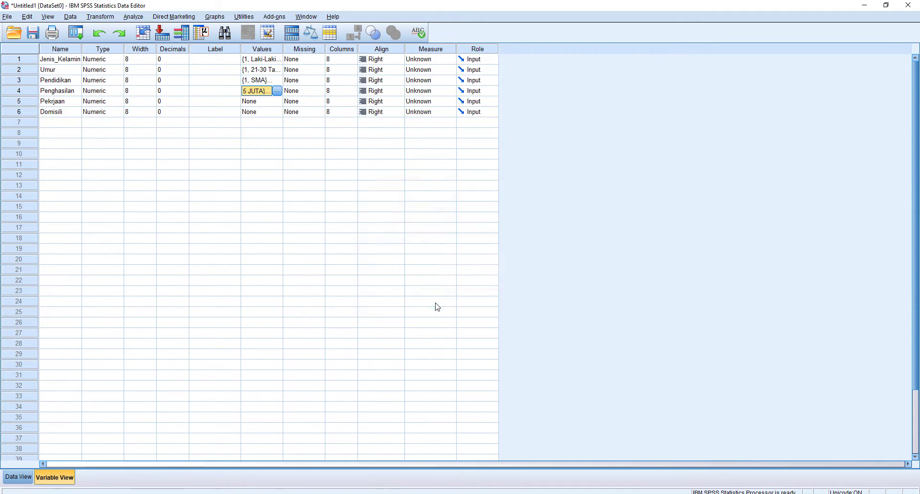
- Correct the spelling of the fifth variable's name to Pekerjaan
{"action": "left_click", "coordinate": [53, 106]}
{"action": "left_click", "coordinate": [54, 105]}
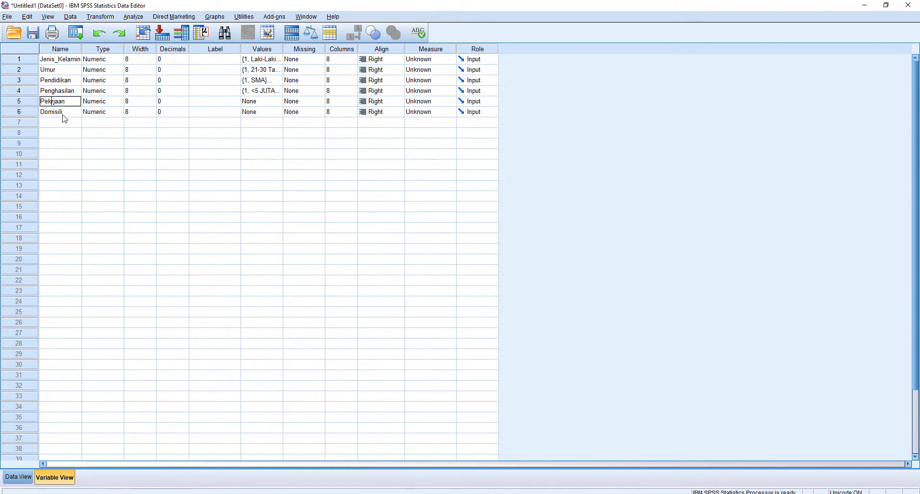
{"action": "type", "text": "e"}
{"action": "key", "text": "Return"}
- Start the value labels for Pekerjaan, check its codes in the Excel workbook, and add 1 = Employee
{"action": "left_click", "coordinate": [278, 102]}
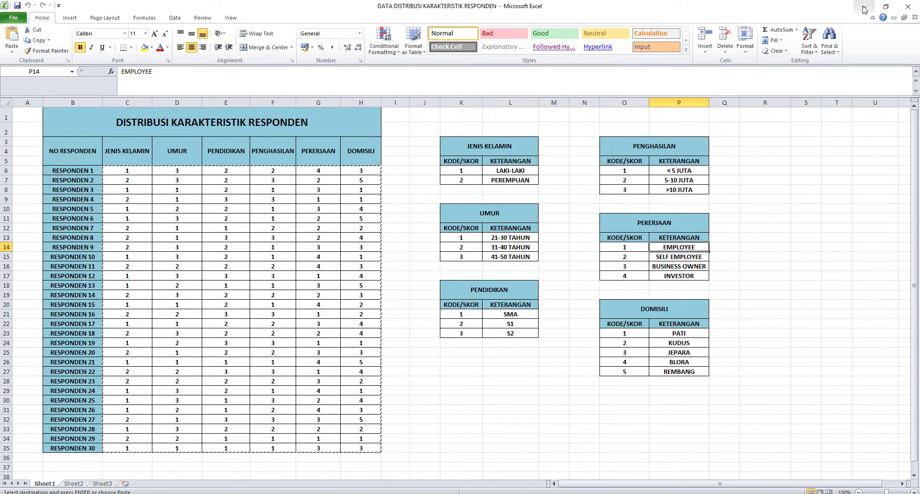
{"action": "left_click", "coordinate": [864, 10]}
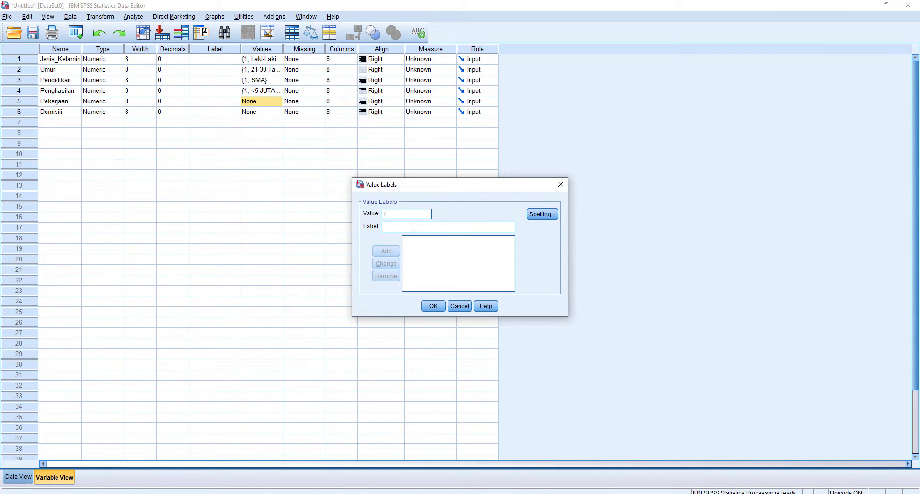
{"action": "type", "text": "Employee"}
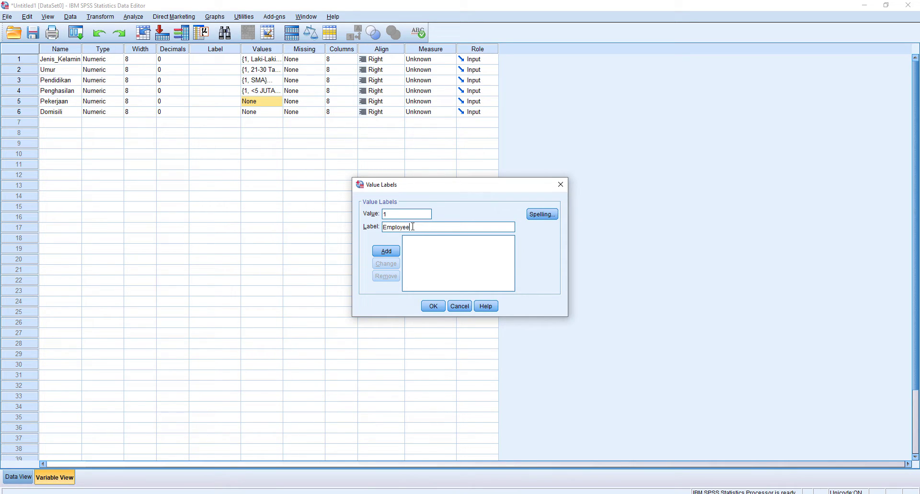
{"action": "left_click", "coordinate": [388, 253]}
- Add the Pekerjaan value labels 2 = Self Employee and 3 = Business owner
{"action": "type", "text": "2"}
{"action": "left_click", "coordinate": [404, 227]}
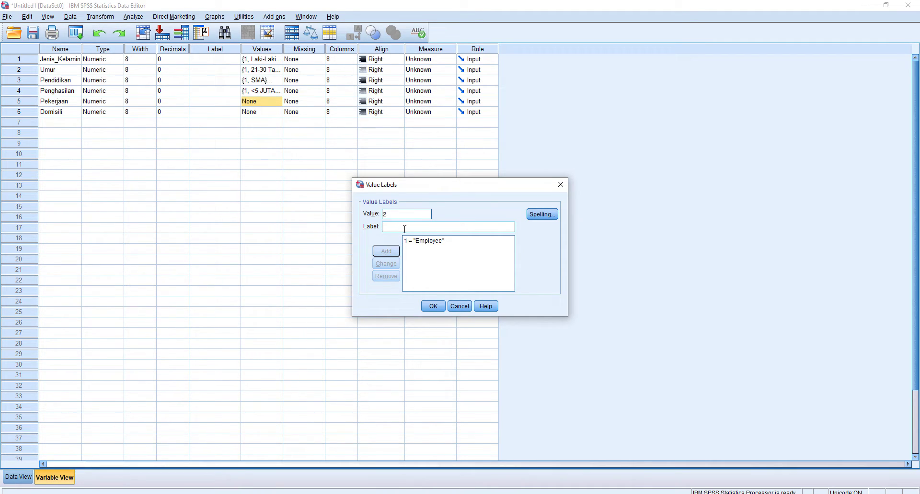
{"action": "type", "text": "Self Employ"}
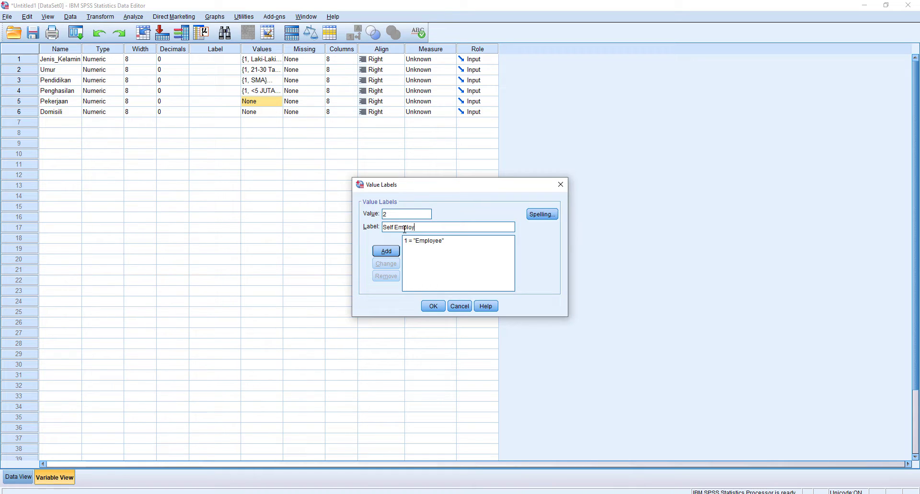
{"action": "type", "text": "ee"}
{"action": "left_click", "coordinate": [392, 251]}
{"action": "type", "text": "3"}
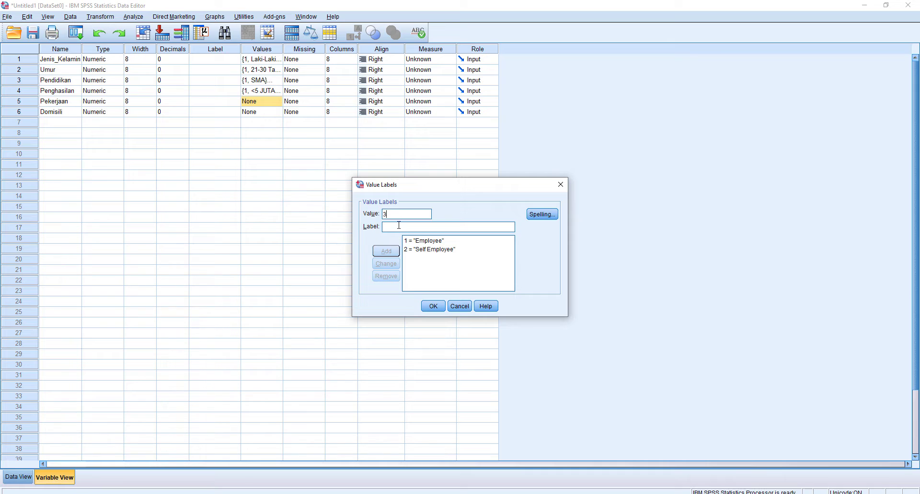
{"action": "type", "text": " = \"Business owne"}
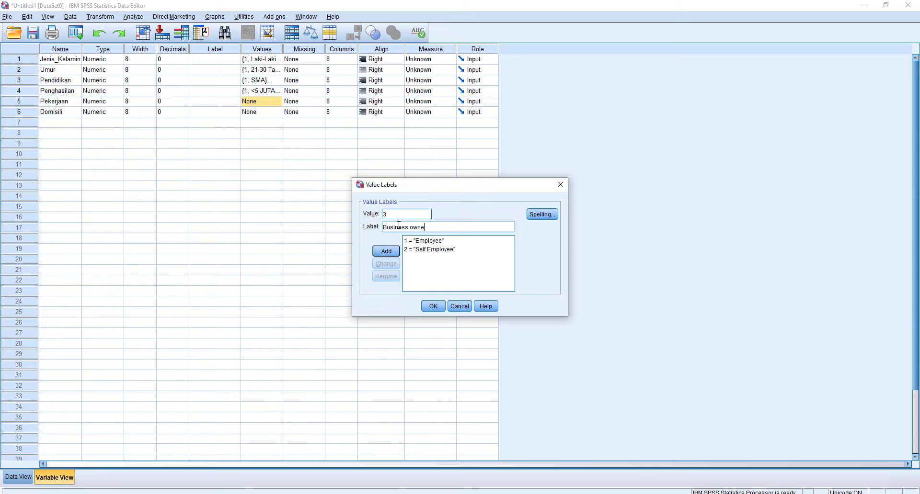
{"action": "type", "text": "r"}
{"action": "left_click", "coordinate": [386, 253]}
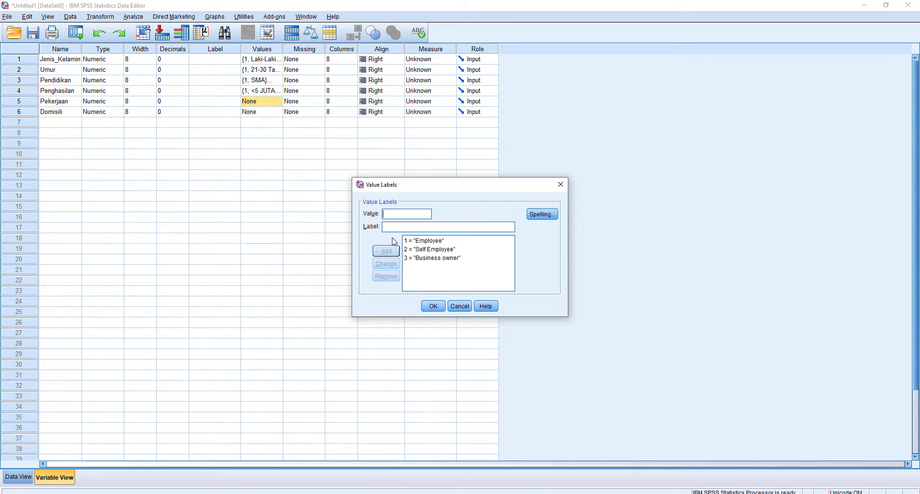
- Add the Pekerjaan label 4 = Investor and accept the value labels
{"action": "type", "text": "4"}
{"action": "type", "text": "I"}
{"action": "type", "text": "nves"}
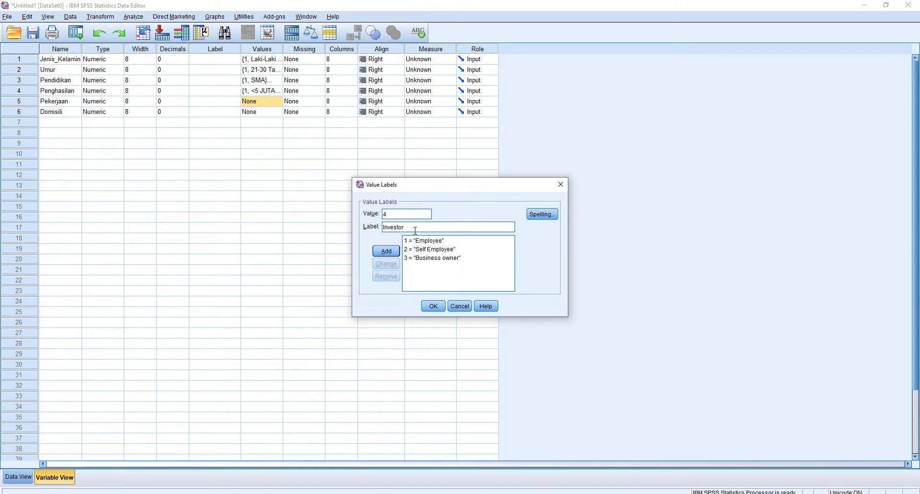
{"action": "type", "text": "tor"}
{"action": "left_click", "coordinate": [386, 251]}
{"action": "left_click", "coordinate": [433, 307]}
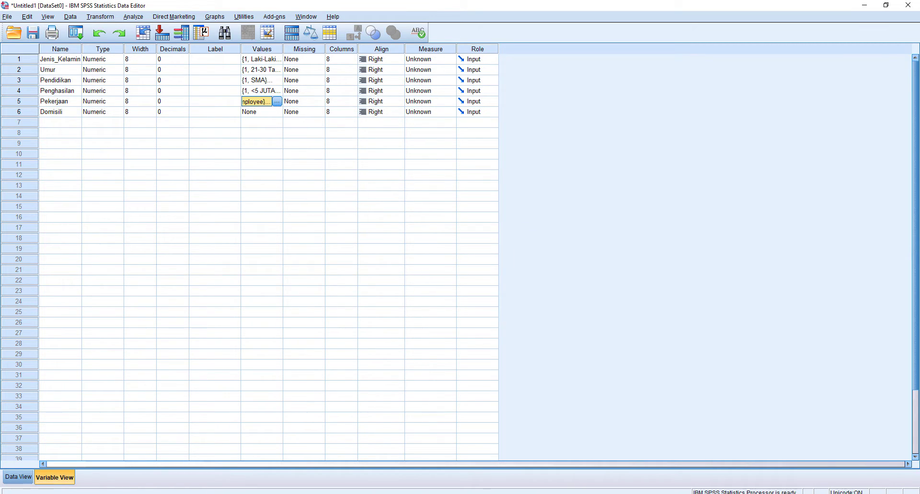
- Check the Domisili codes in the Excel workbook, start the value labels for Domisili, and add 1 = PATI
{"action": "left_click", "coordinate": [200, 460]}
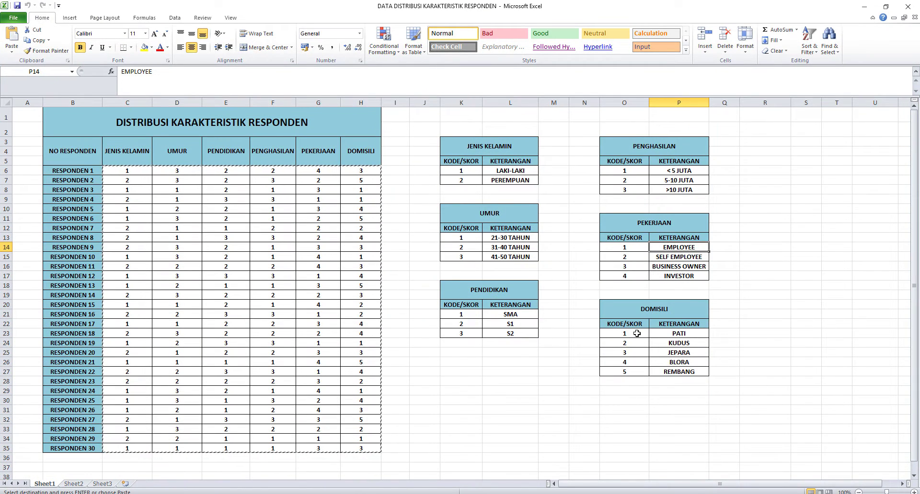
{"action": "left_click_drag", "start_coordinate": [636, 333], "coordinate": [670, 374]}
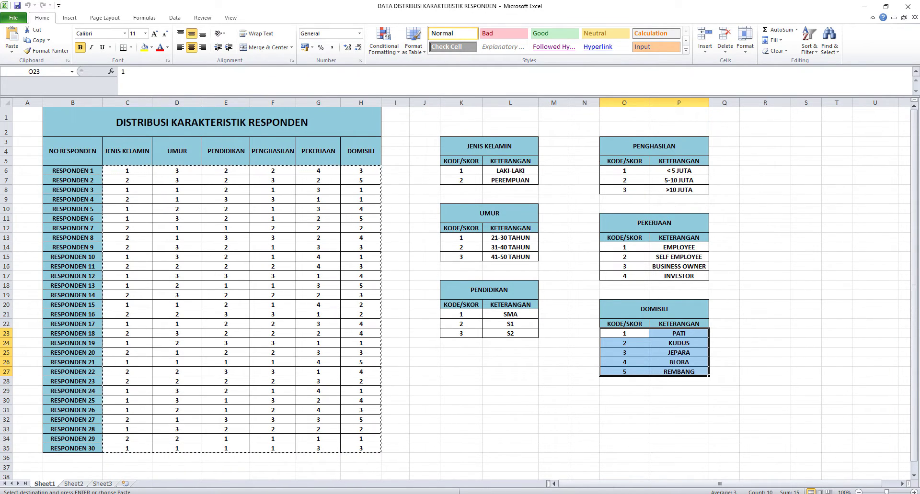
{"action": "left_click", "coordinate": [104, 484]}
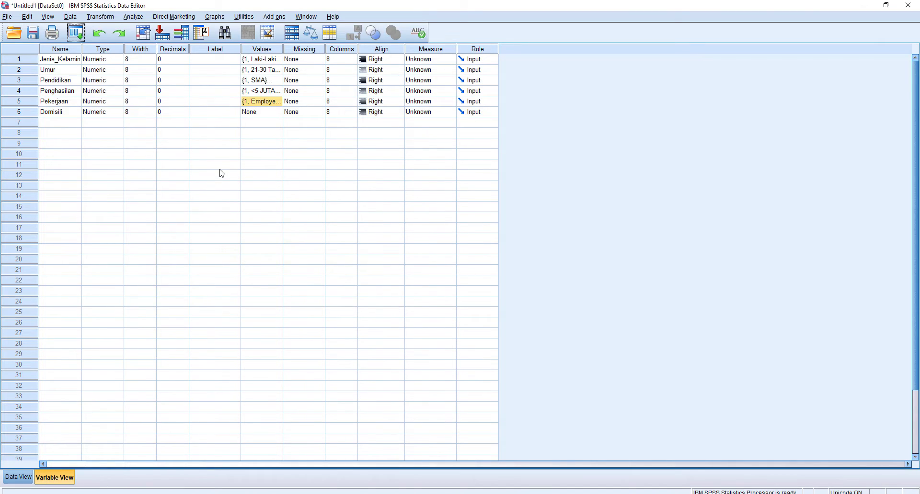
{"action": "left_click", "coordinate": [277, 112]}
{"action": "type", "text": "1"}
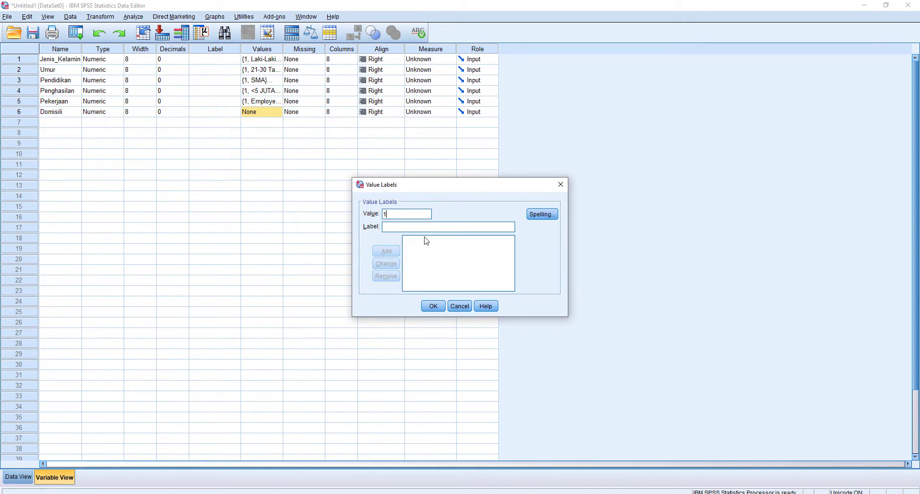
{"action": "left_click", "coordinate": [424, 228]}
{"action": "type", "text": "PATI"}
{"action": "left_click", "coordinate": [386, 251]}
- Add the Domisili value labels 2 = KUDUS and 3 = JEPARA
{"action": "type", "text": "2"}
{"action": "left_click", "coordinate": [397, 227]}
{"action": "type", "text": "KUDUS"}
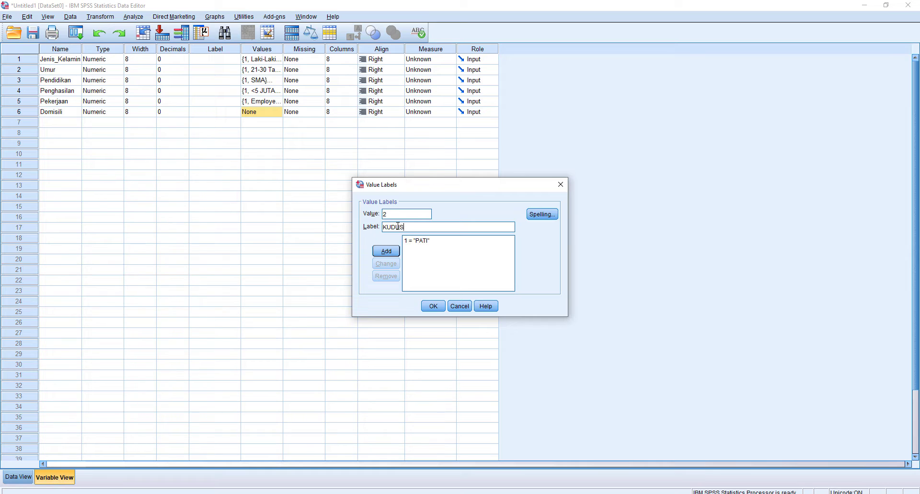
{"action": "left_click", "coordinate": [396, 252]}
{"action": "type", "text": "3"}
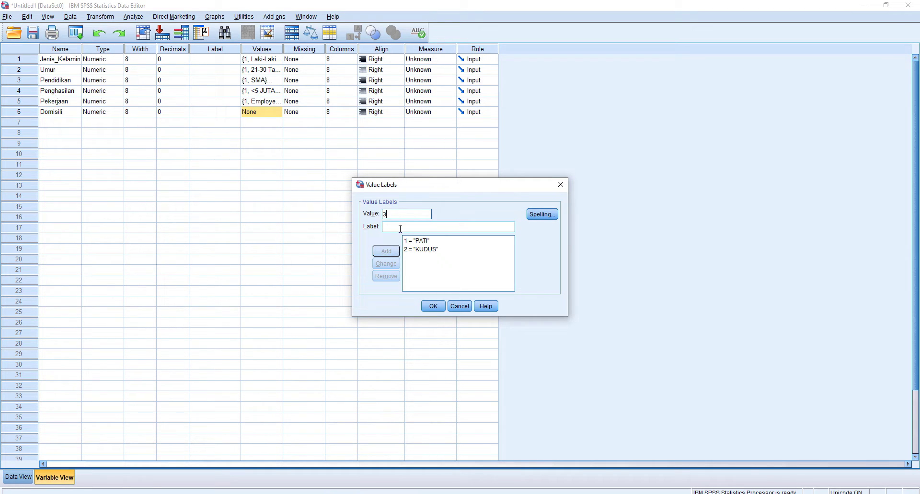
{"action": "type", "text": " = \"JEPARA"}
{"action": "left_click", "coordinate": [393, 252]}
- Add the Domisili value labels 4 = BLORA and 5 = REMBANG and compare the list with the Excel workbook's codes
{"action": "type", "text": "4"}
{"action": "left_click", "coordinate": [398, 228]}
{"action": "type", "text": "BLORA"}
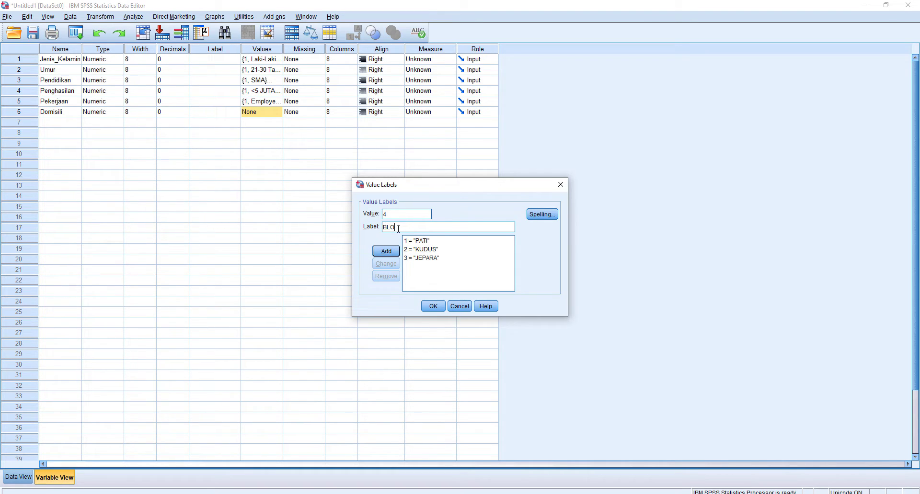
{"action": "left_click", "coordinate": [393, 251]}
{"action": "type", "text": "5"}
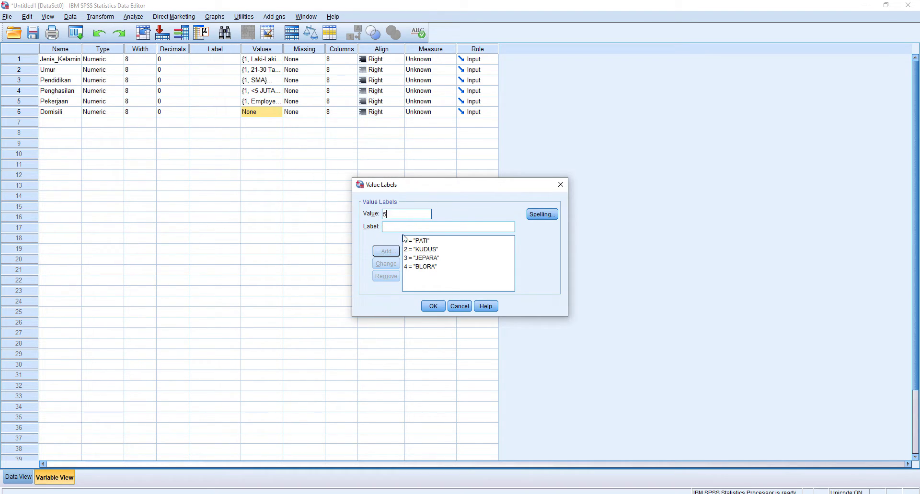
{"action": "left_click", "coordinate": [407, 227]}
{"action": "type", "text": "REMBANG"}
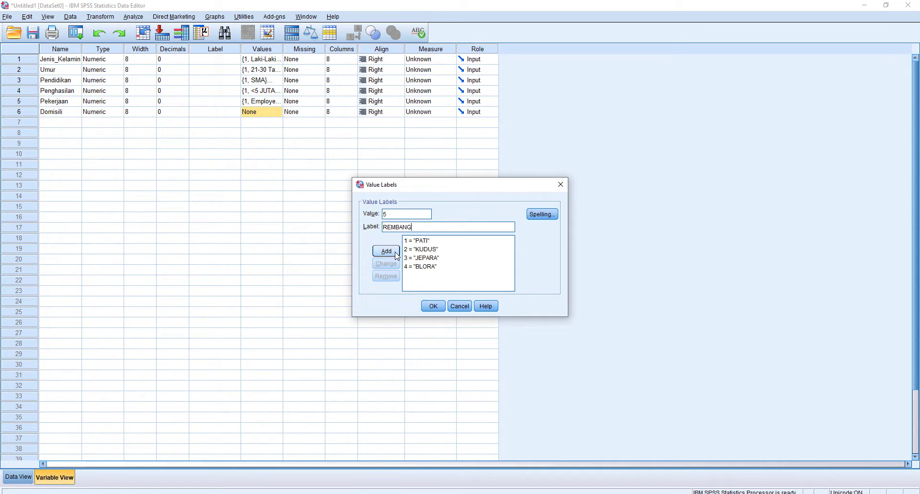
{"action": "left_click", "coordinate": [386, 251]}
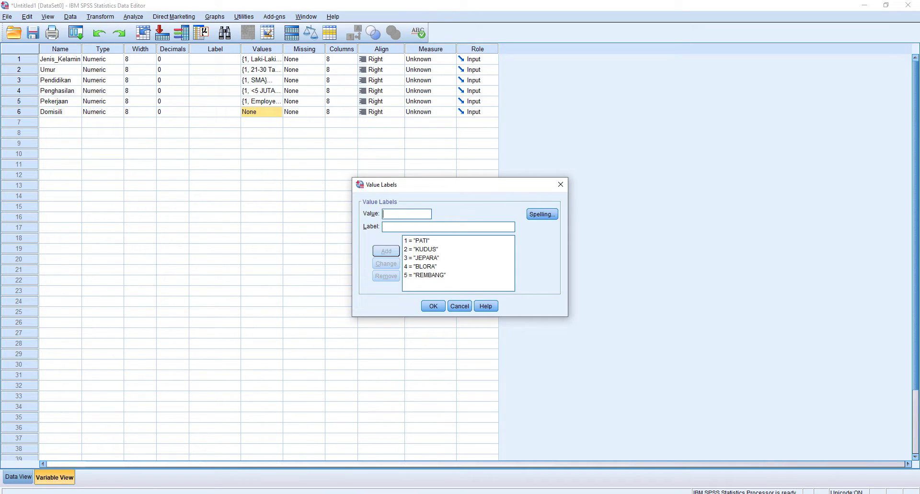
{"action": "left_click", "coordinate": [197, 460]}
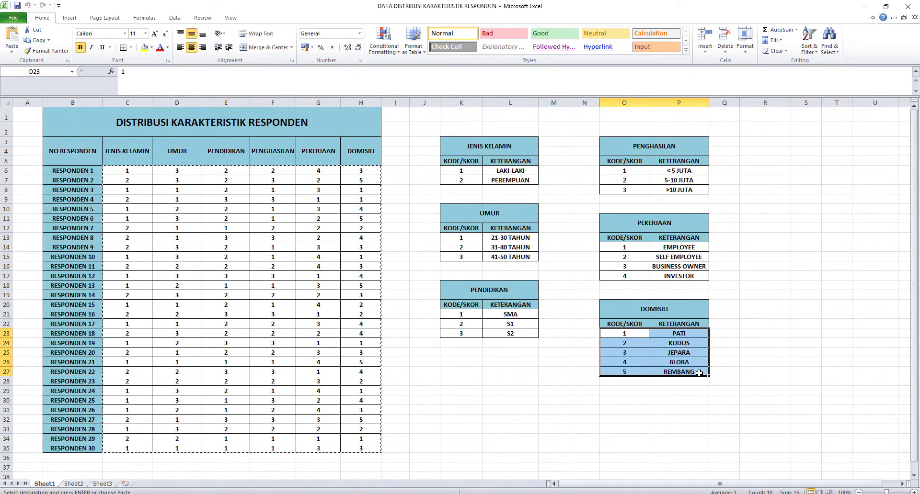
{"action": "left_click", "coordinate": [864, 7]}
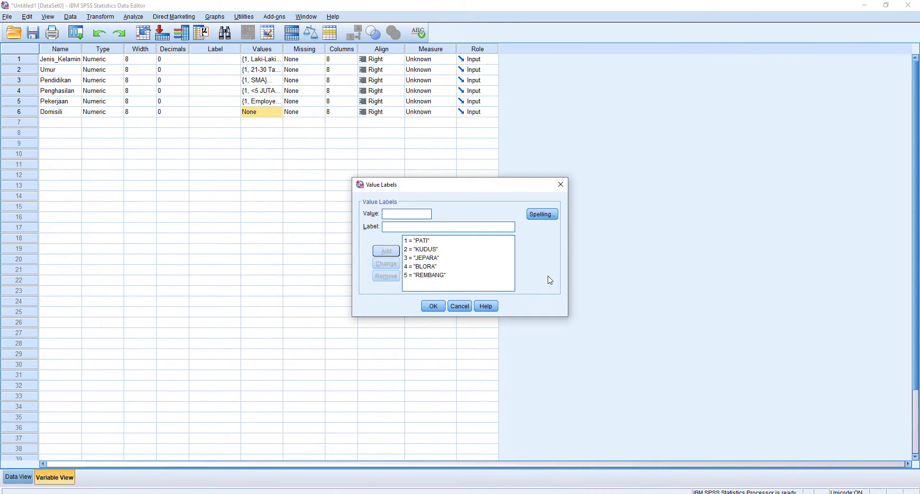
- Accept the Domisili value labels and set up a Frequencies analysis with all six variables, Jenis_Kelamin through Domisili
{"action": "left_click", "coordinate": [440, 309]}
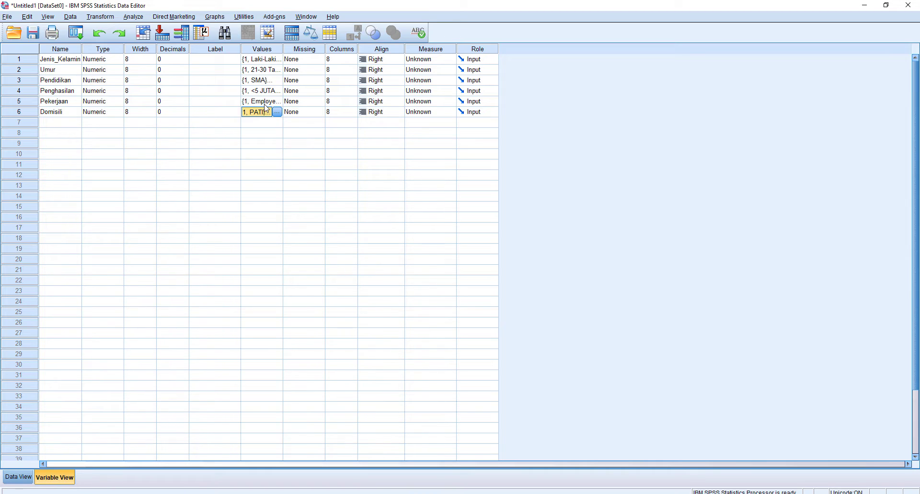
{"action": "left_click", "coordinate": [139, 20]}
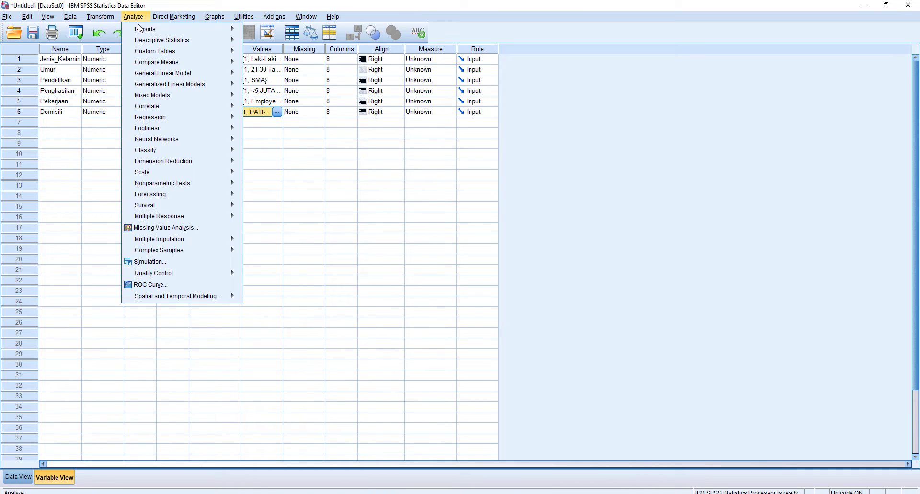
{"action": "mouse_move", "coordinate": [143, 42]}
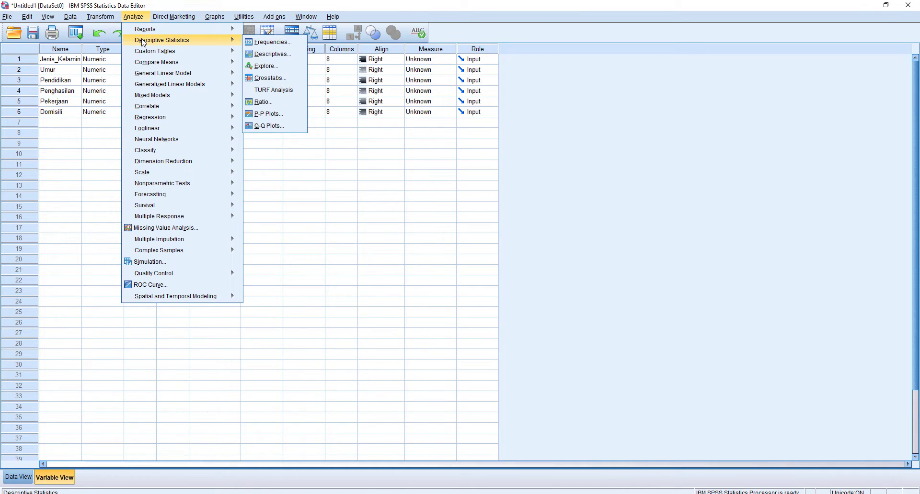
{"action": "left_click", "coordinate": [259, 43]}
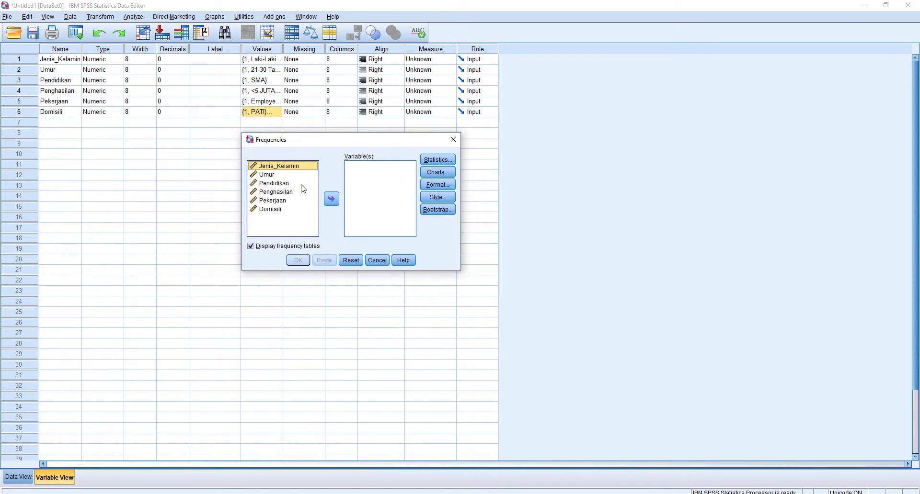
{"action": "key", "text": "ctrl+a"}
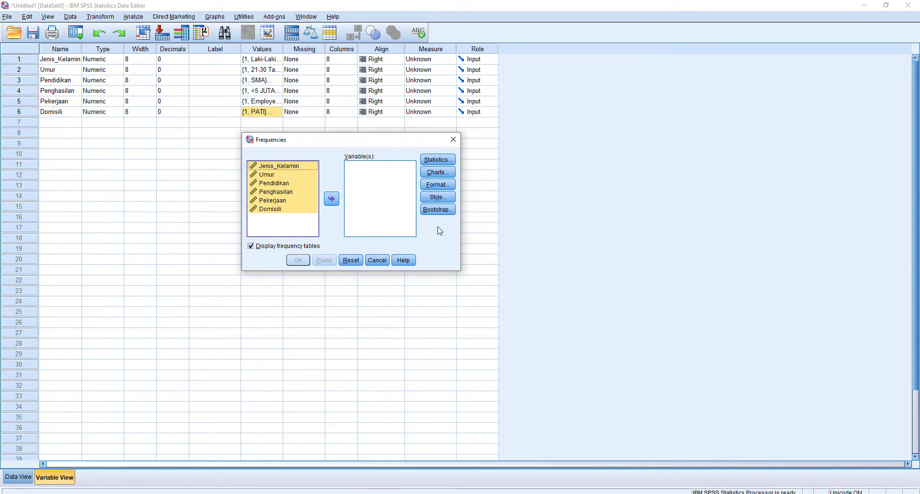
{"action": "left_click", "coordinate": [333, 200]}
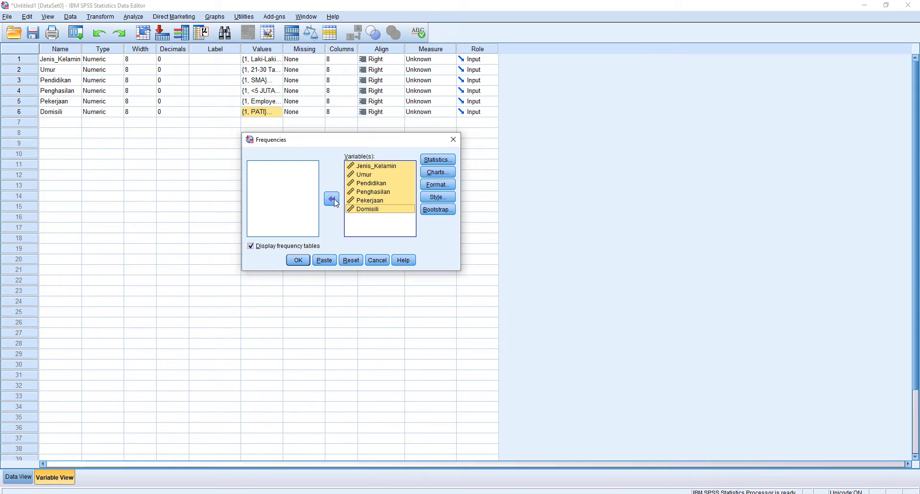
- Add pie charts to the Frequencies analysis and run it to generate the output
{"action": "left_click", "coordinate": [443, 173]}
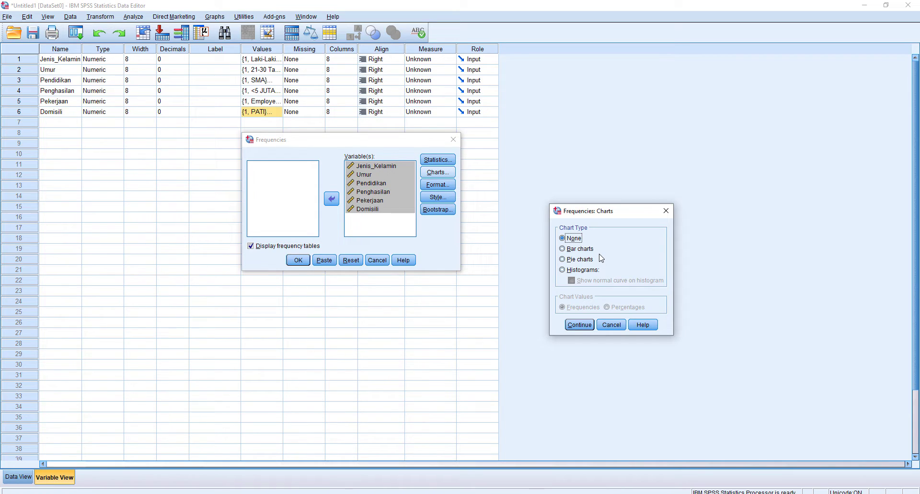
{"action": "left_click", "coordinate": [586, 260]}
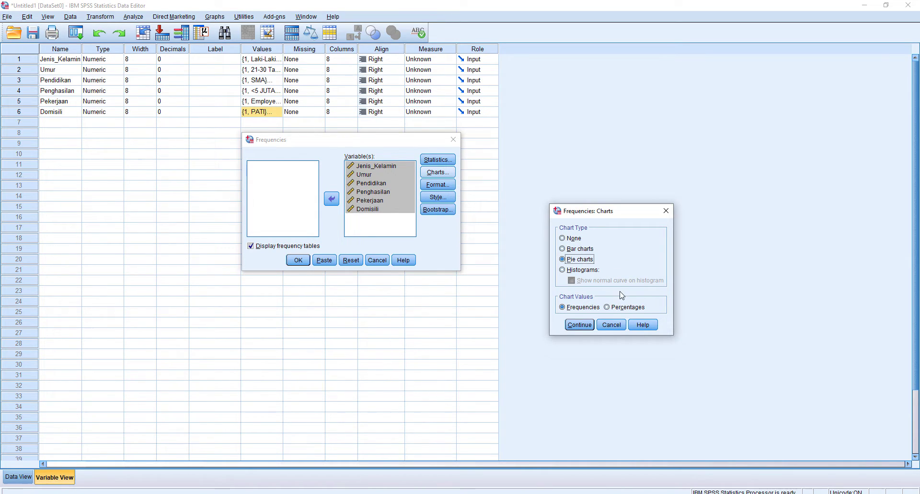
{"action": "left_click", "coordinate": [580, 326]}
{"action": "left_click", "coordinate": [299, 261]}
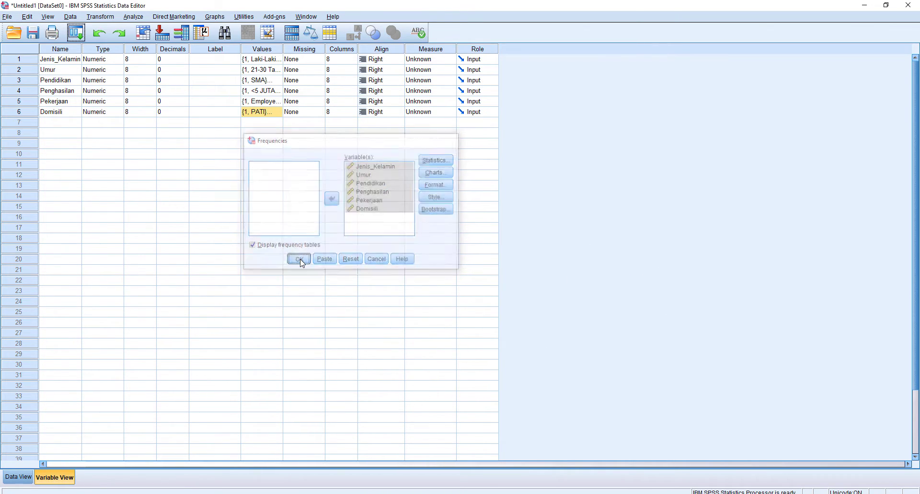
{"action": "left_click", "coordinate": [599, 7]}
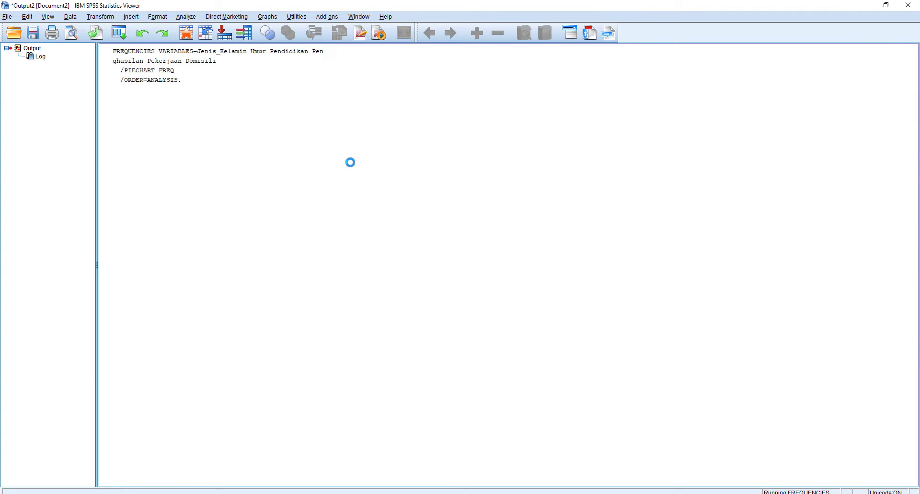
- Examine the Jenis_Kelamin and Umur frequency tables in the output
{"action": "mouse_move", "coordinate": [918, 218]}
{"action": "left_mouse_down"}
{"action": "mouse_move", "coordinate": [917, 399]}
{"action": "mouse_move", "coordinate": [917, 228]}
{"action": "left_mouse_up"}
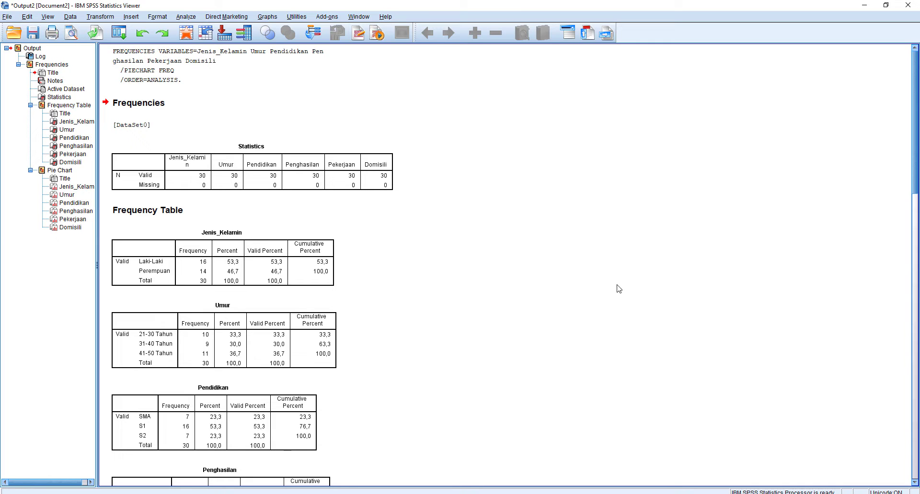
{"action": "left_click", "coordinate": [251, 260]}
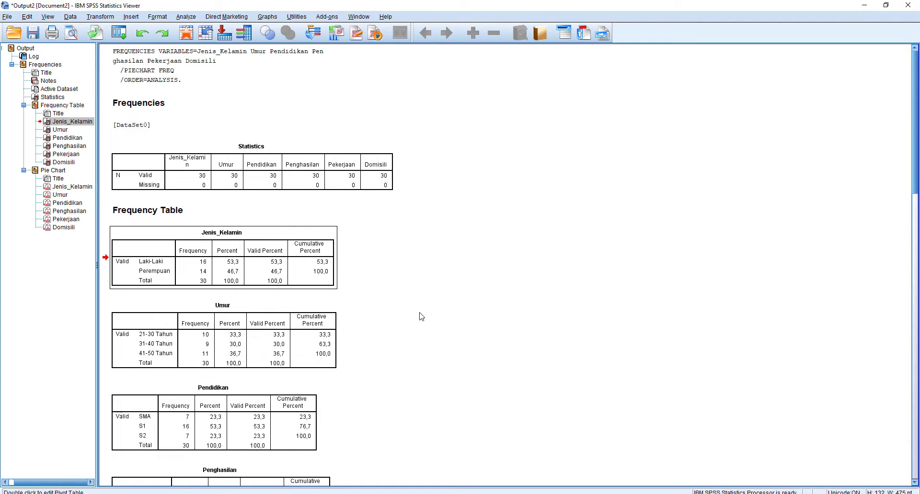
{"action": "left_click", "coordinate": [270, 343]}
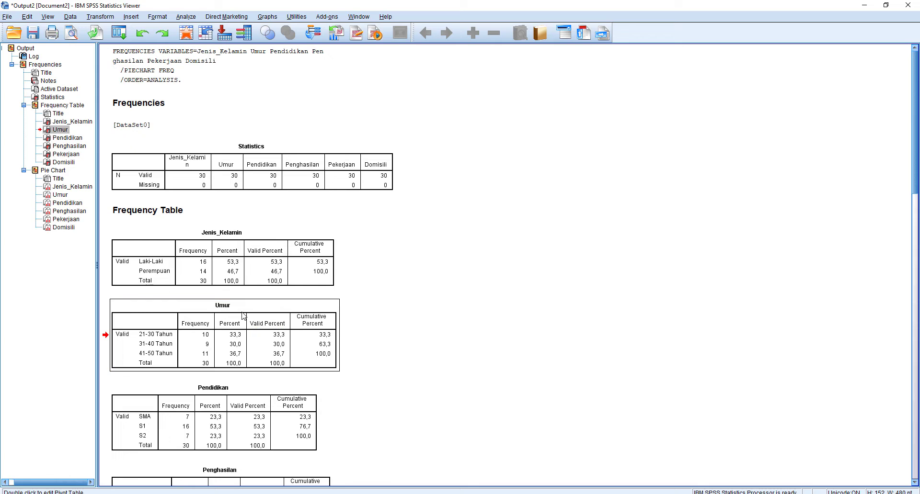